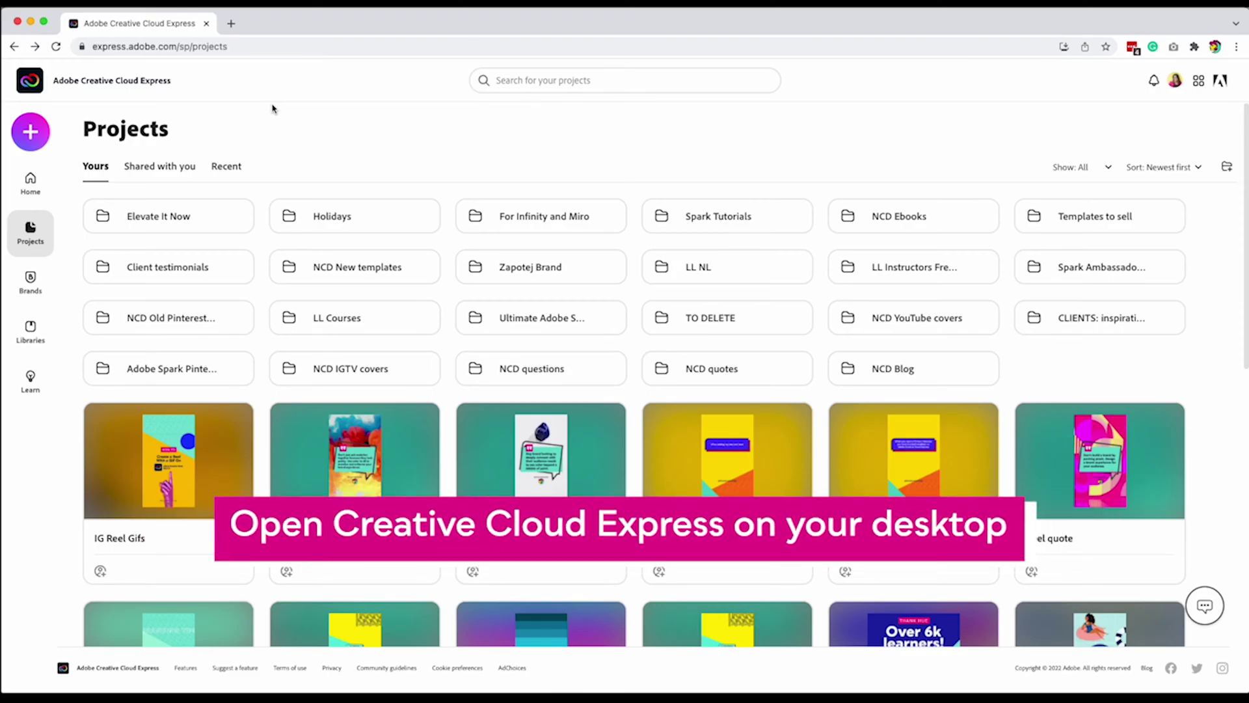
# Create a new blank Instagram story and scroll through its Templates list
pyautogui.click(29, 138)
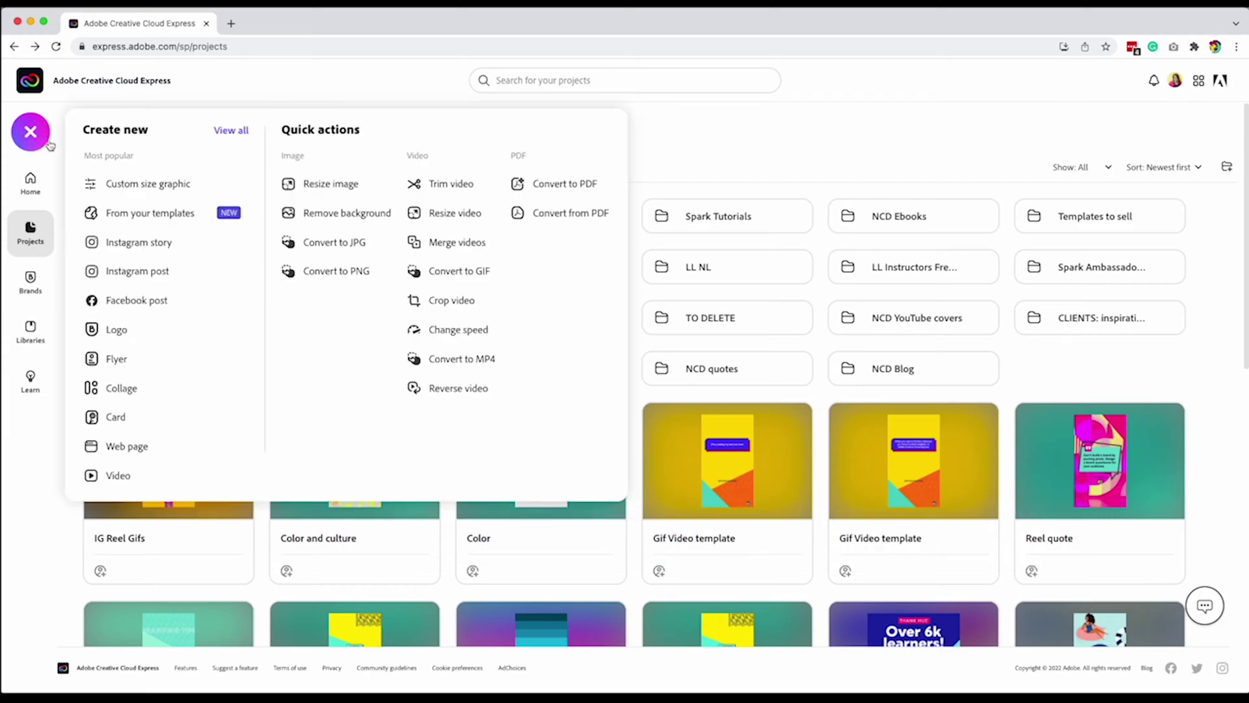
pyautogui.click(170, 250)
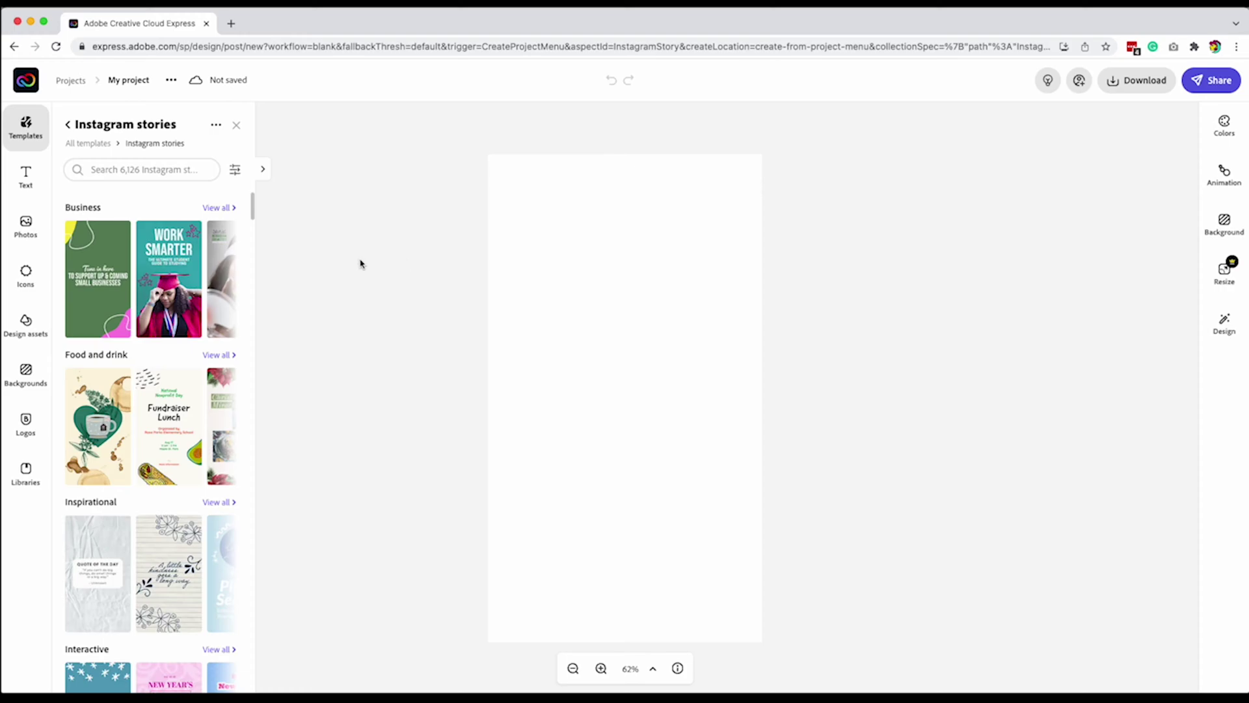
pyautogui.moveTo(166, 291)
pyautogui.scroll(-4, 166, 290)
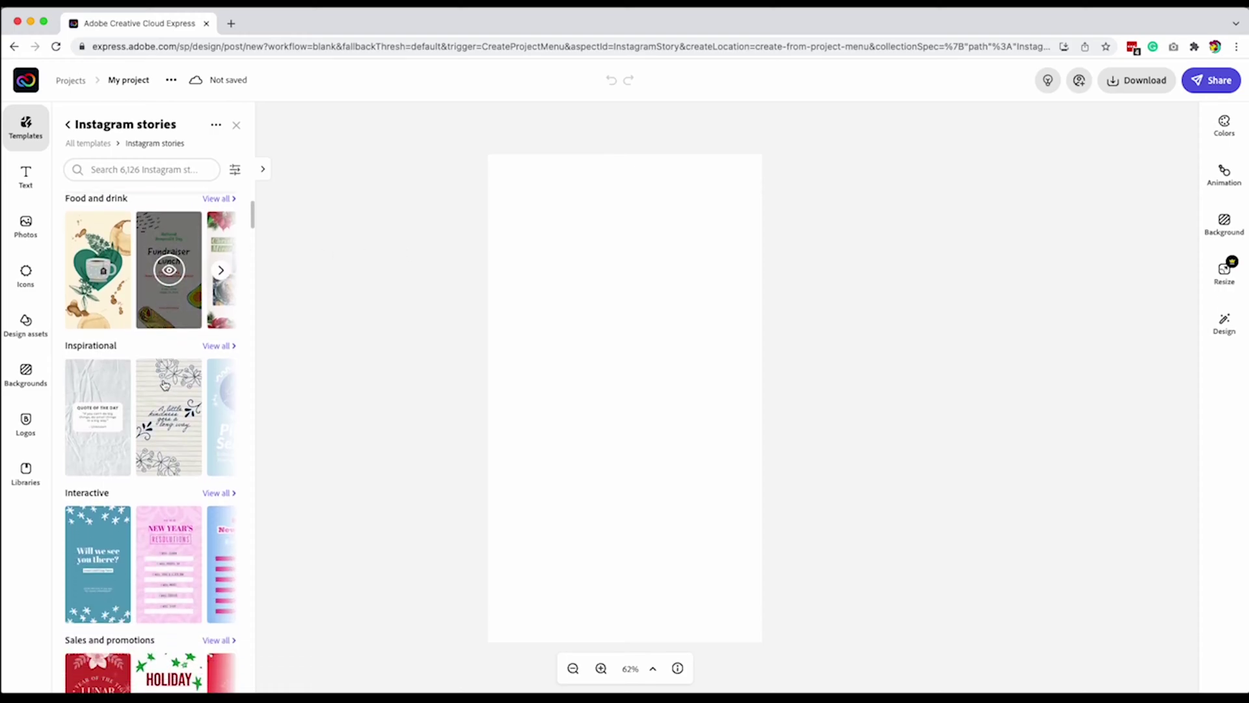
pyautogui.scroll(-3, 165, 385)
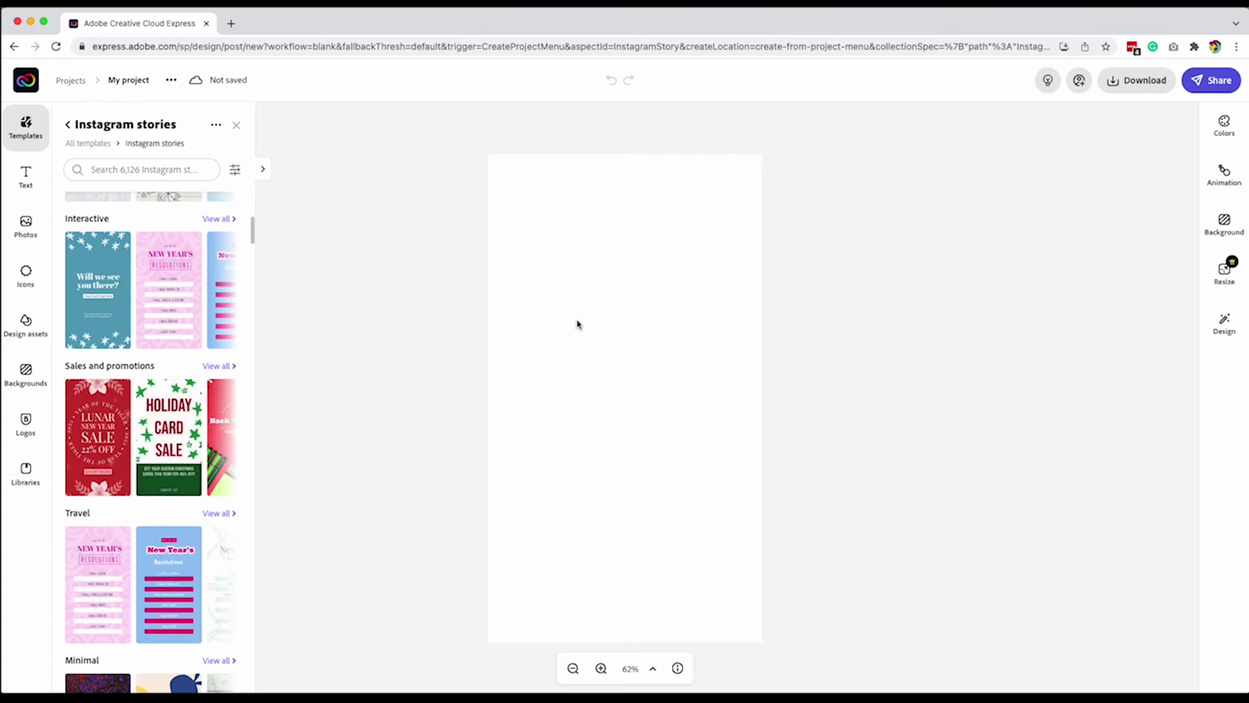
# Close Templates and set the page background colour to golden yellow
pyautogui.click(236, 125)
pyautogui.click(645, 339)
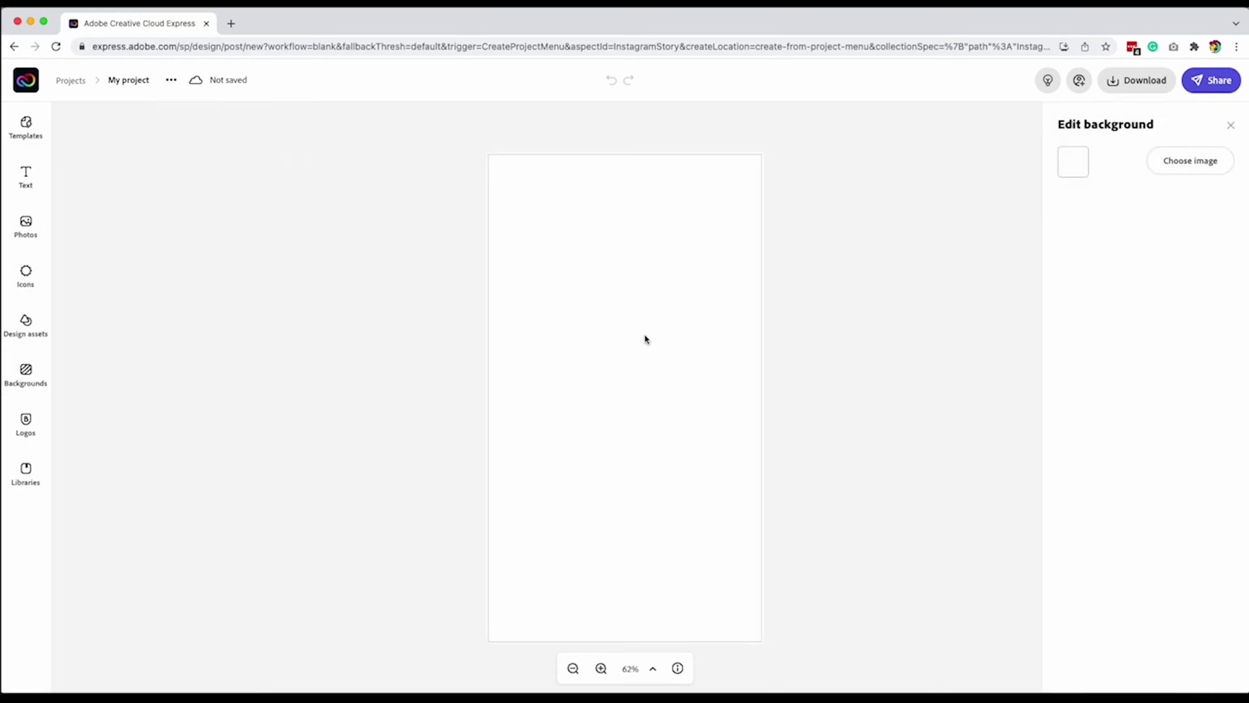
pyautogui.click(1074, 170)
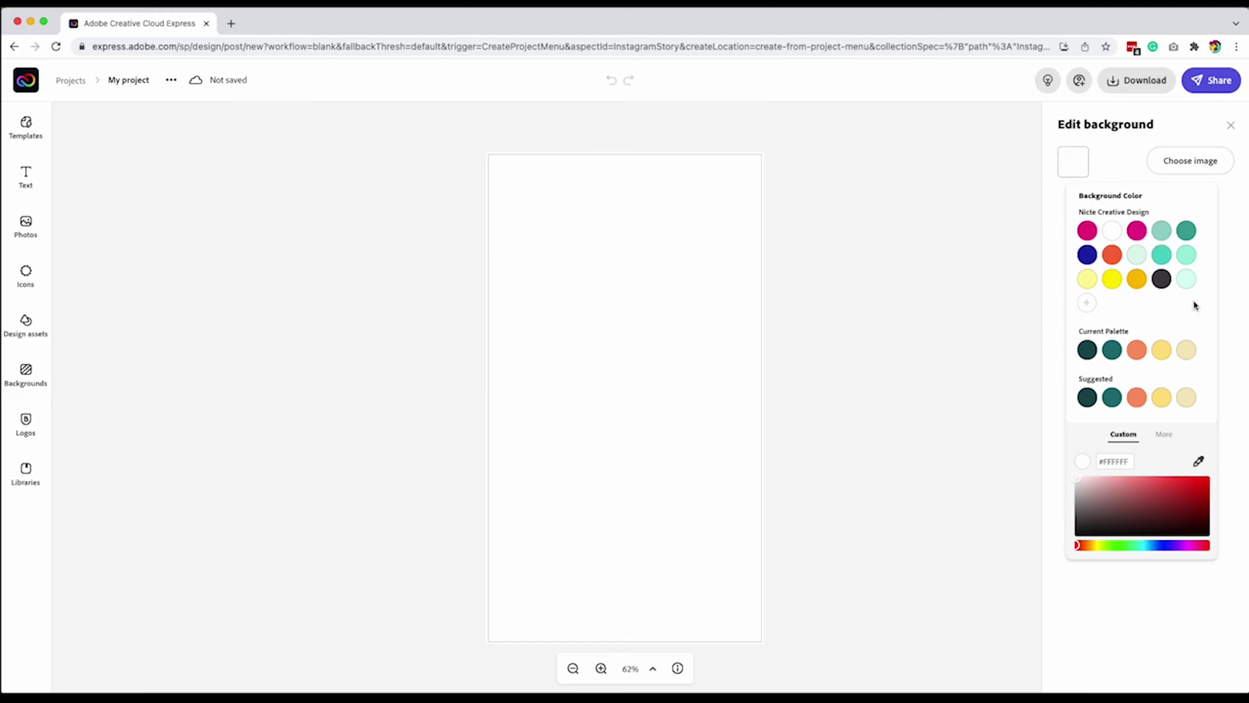
pyautogui.click(1136, 281)
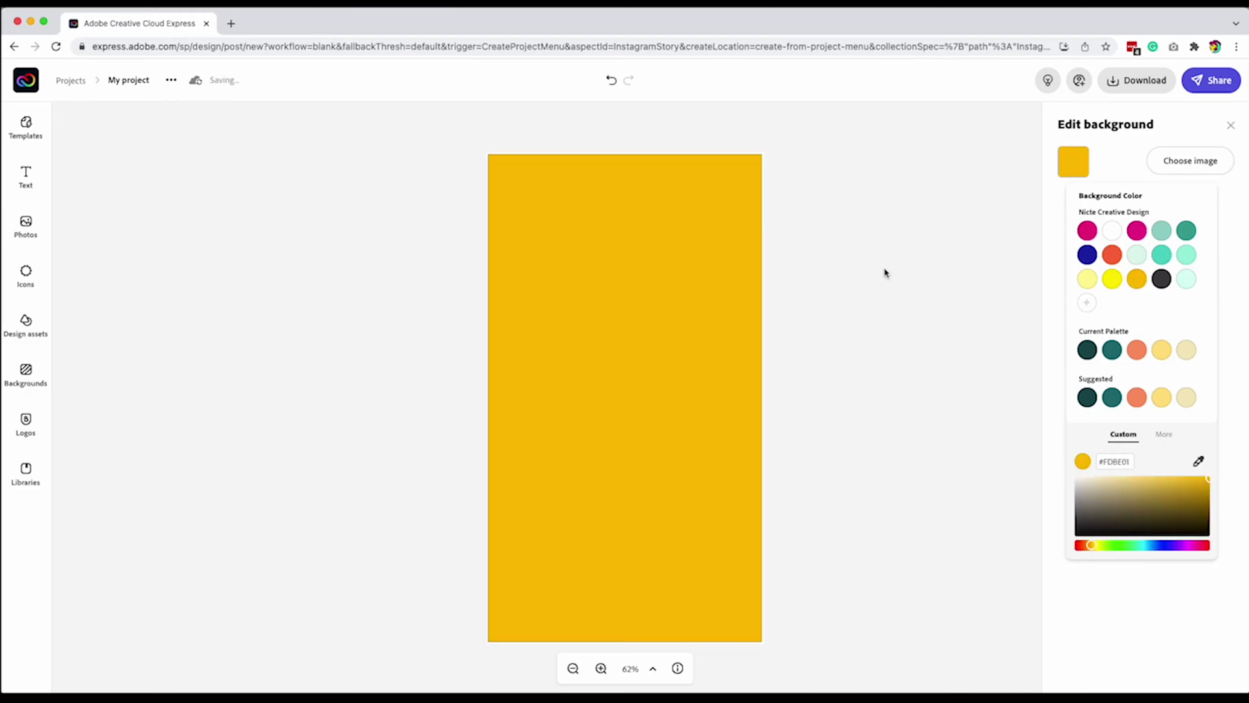
pyautogui.click(852, 257)
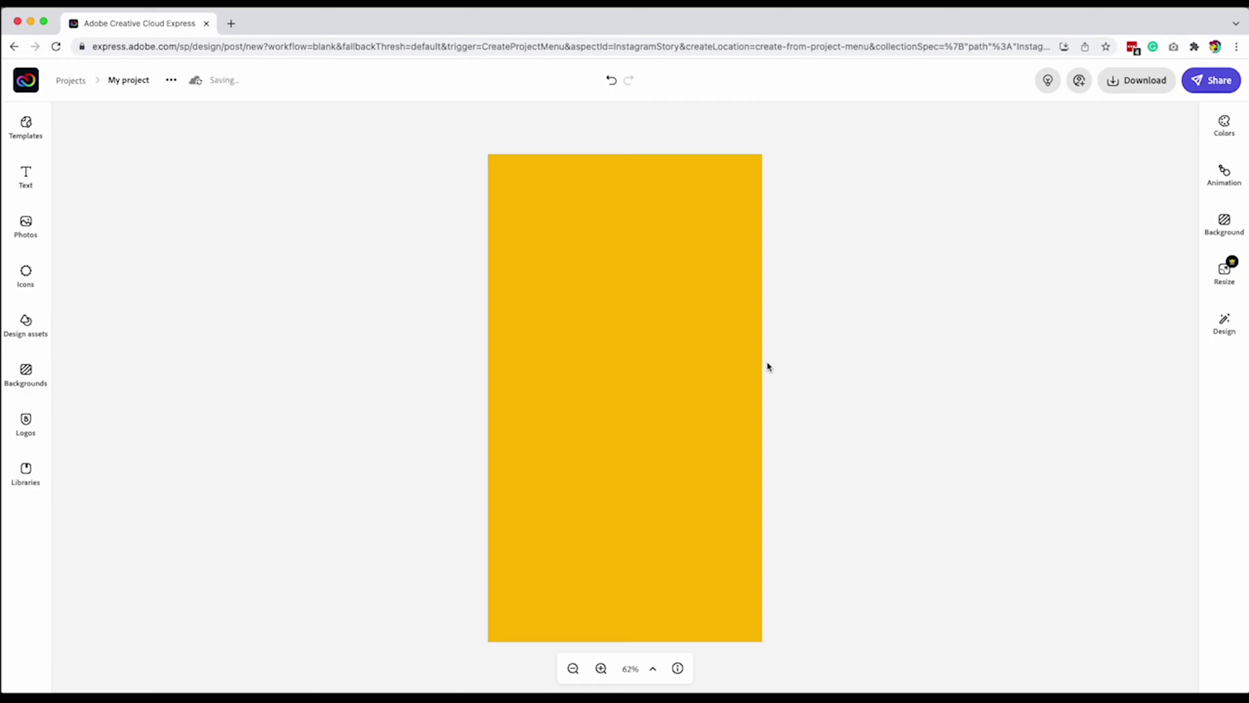
# Drag the brand face logo from Logos onto the yellow page and select it
pyautogui.click(27, 422)
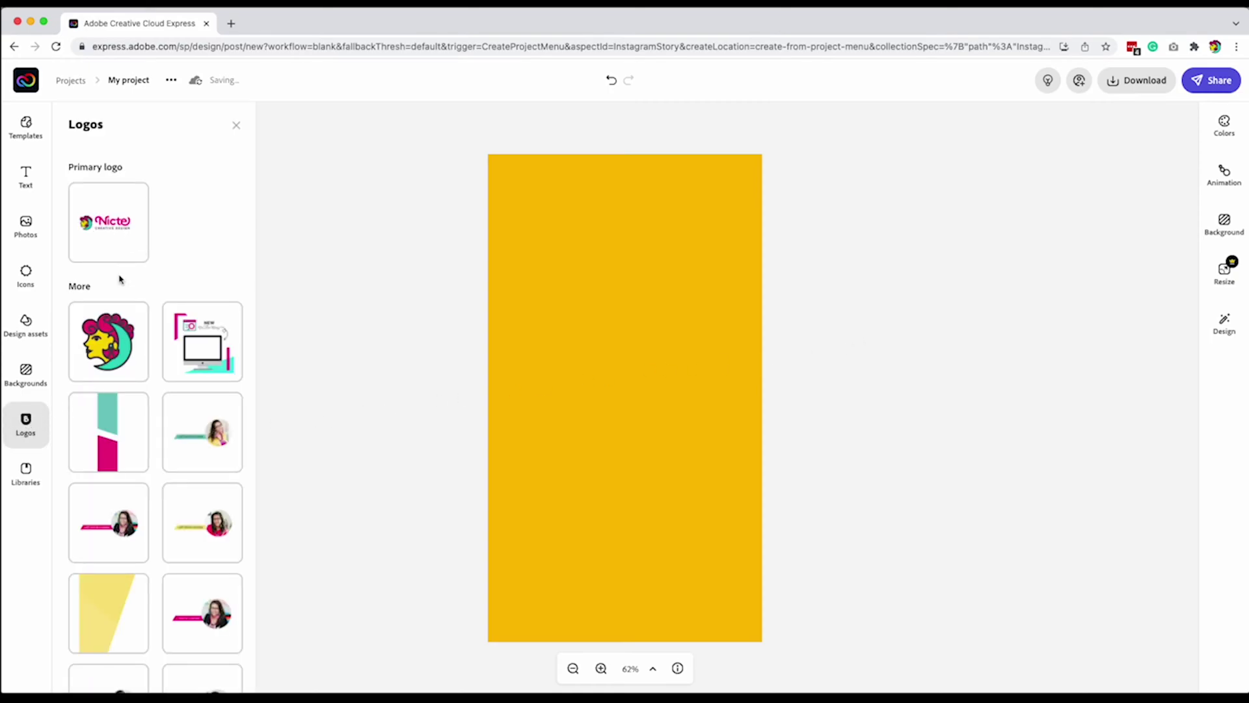
pyautogui.moveTo(589, 505); pyautogui.dragTo(516, 265)
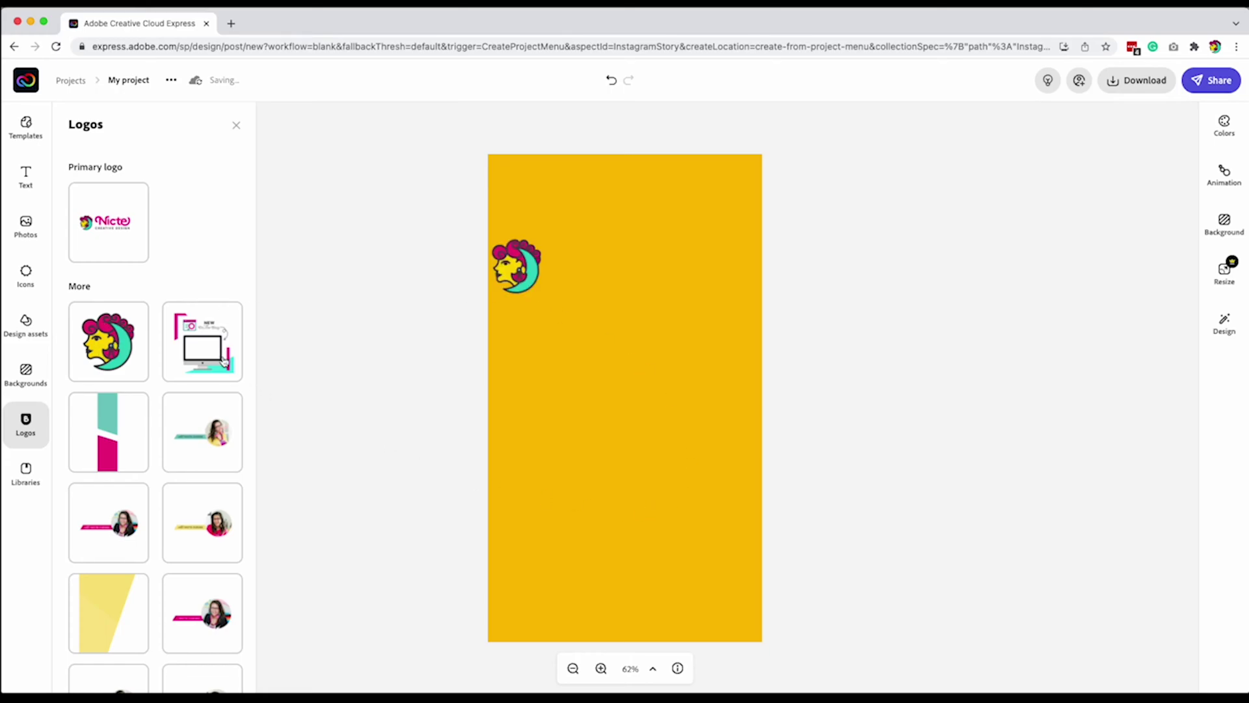
pyautogui.click(235, 127)
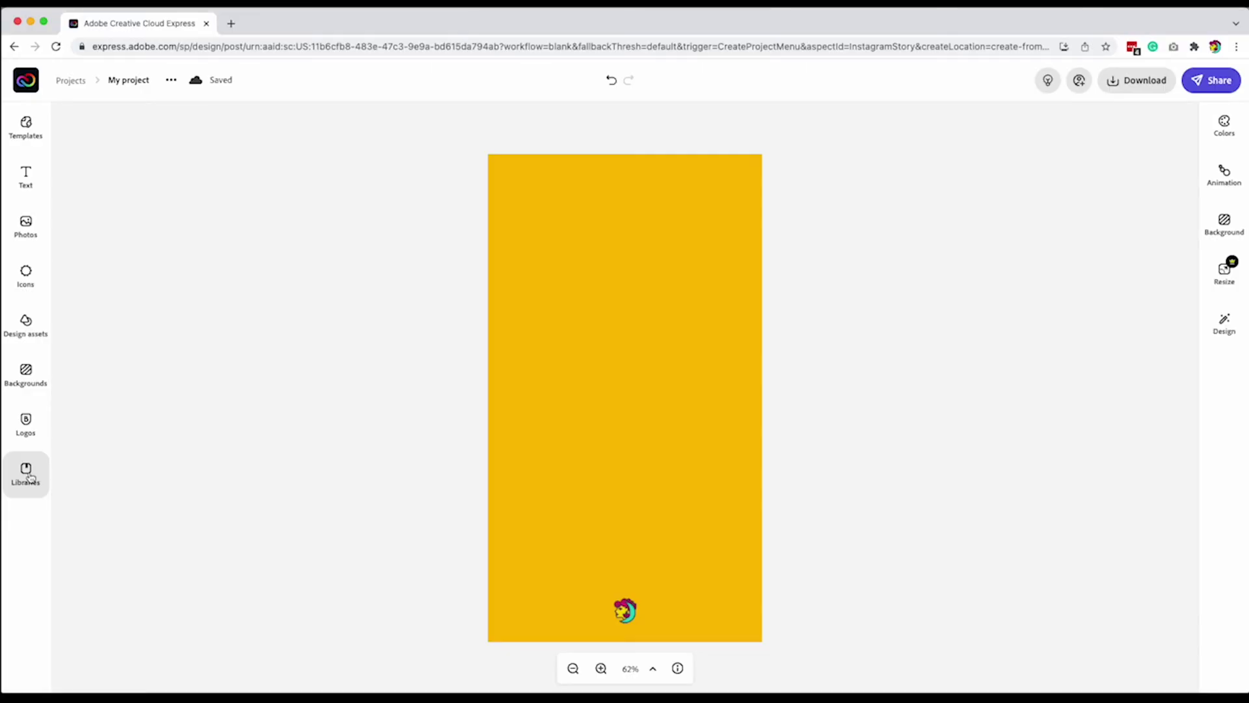
# Add the IG size-guide overlay from NCD Brand Assets and stretch it to fill the page
pyautogui.click(29, 479)
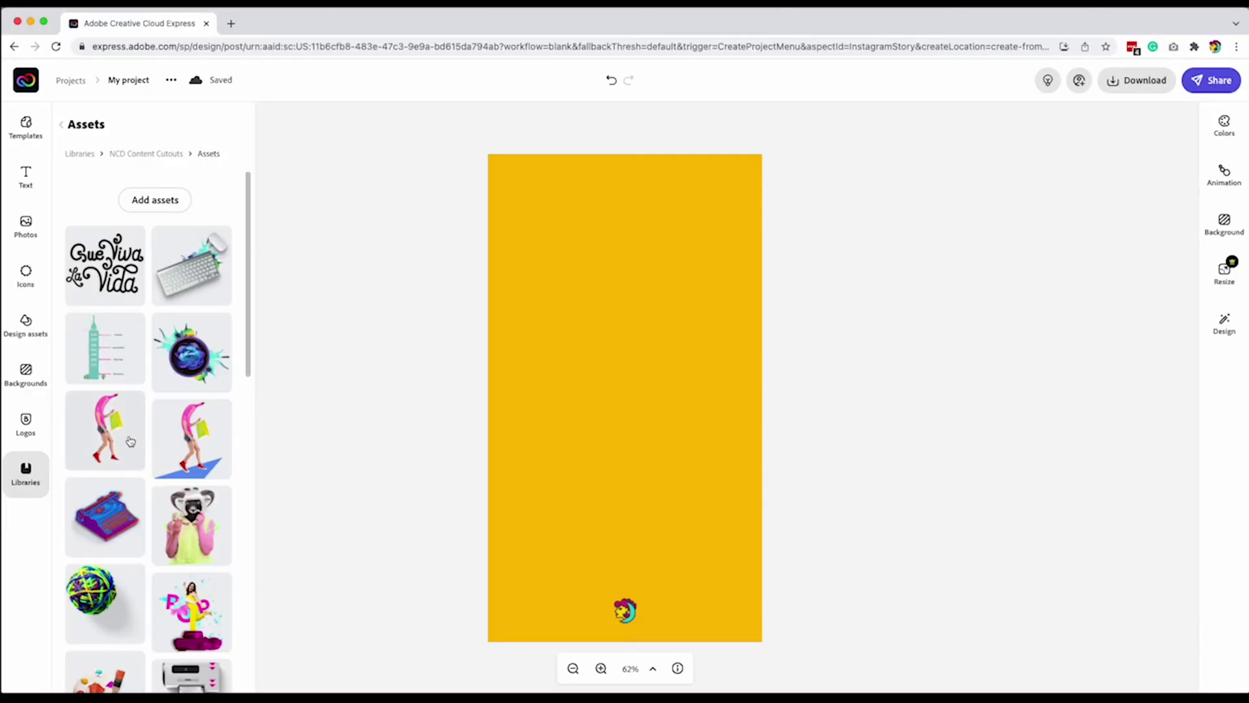
pyautogui.click(85, 157)
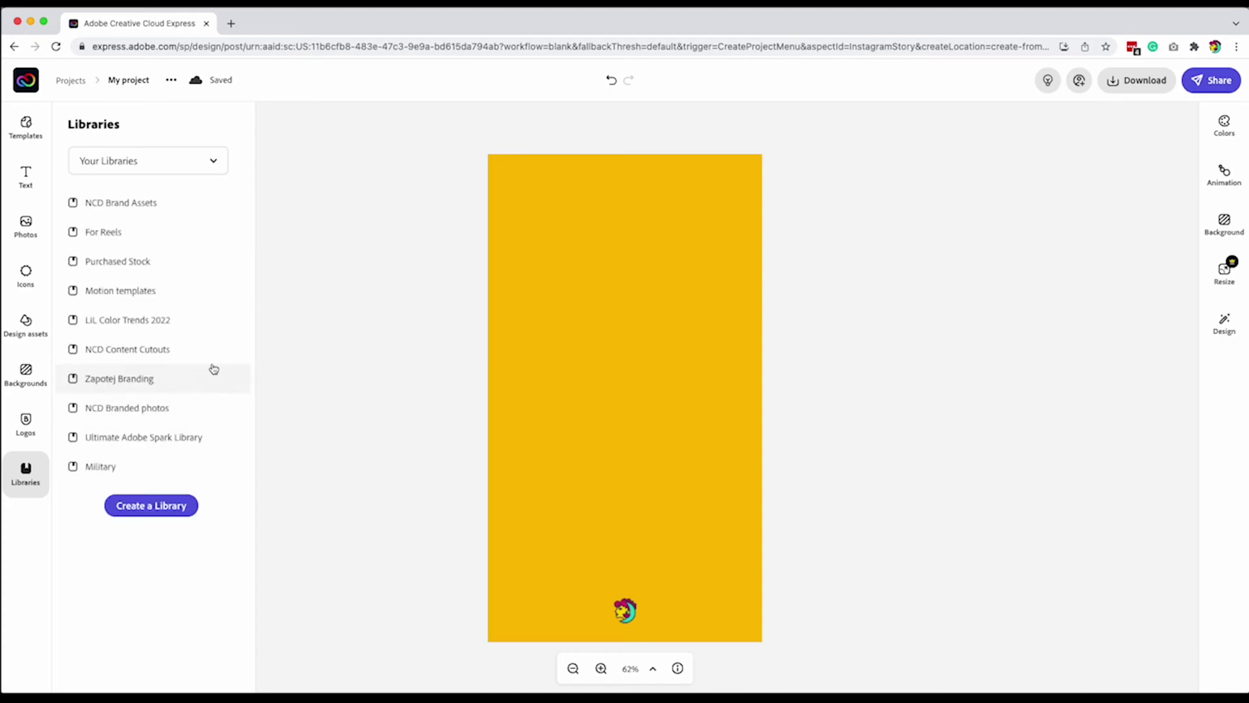
pyautogui.click(144, 206)
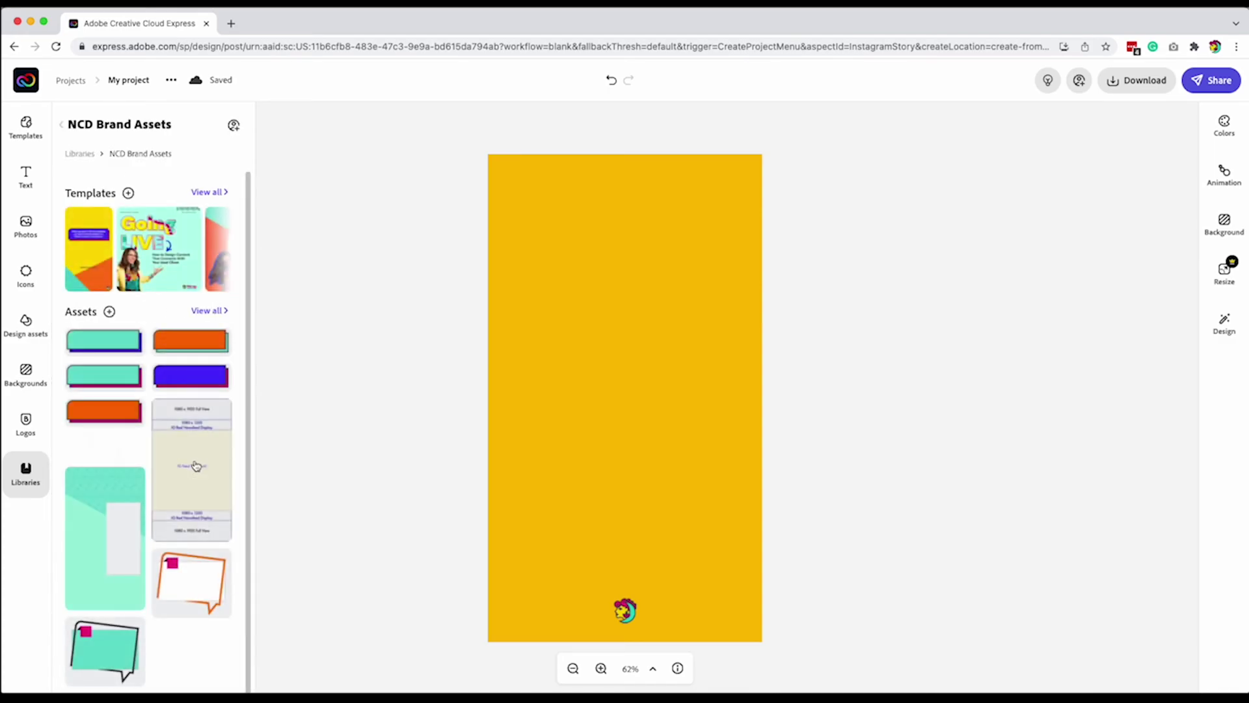
pyautogui.click(196, 465)
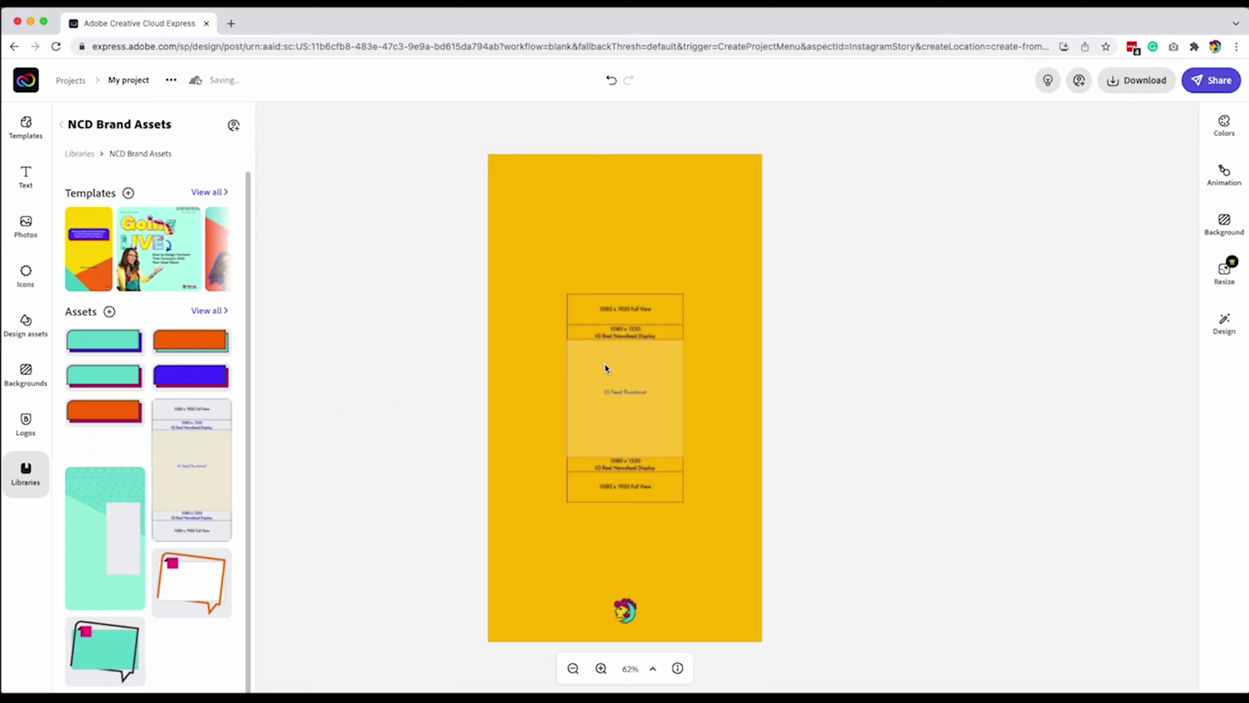
pyautogui.click(606, 368)
pyautogui.moveTo(564, 290); pyautogui.dragTo(505, 146)
pyautogui.moveTo(684, 502); pyautogui.dragTo(760, 636)
pyautogui.click(804, 378)
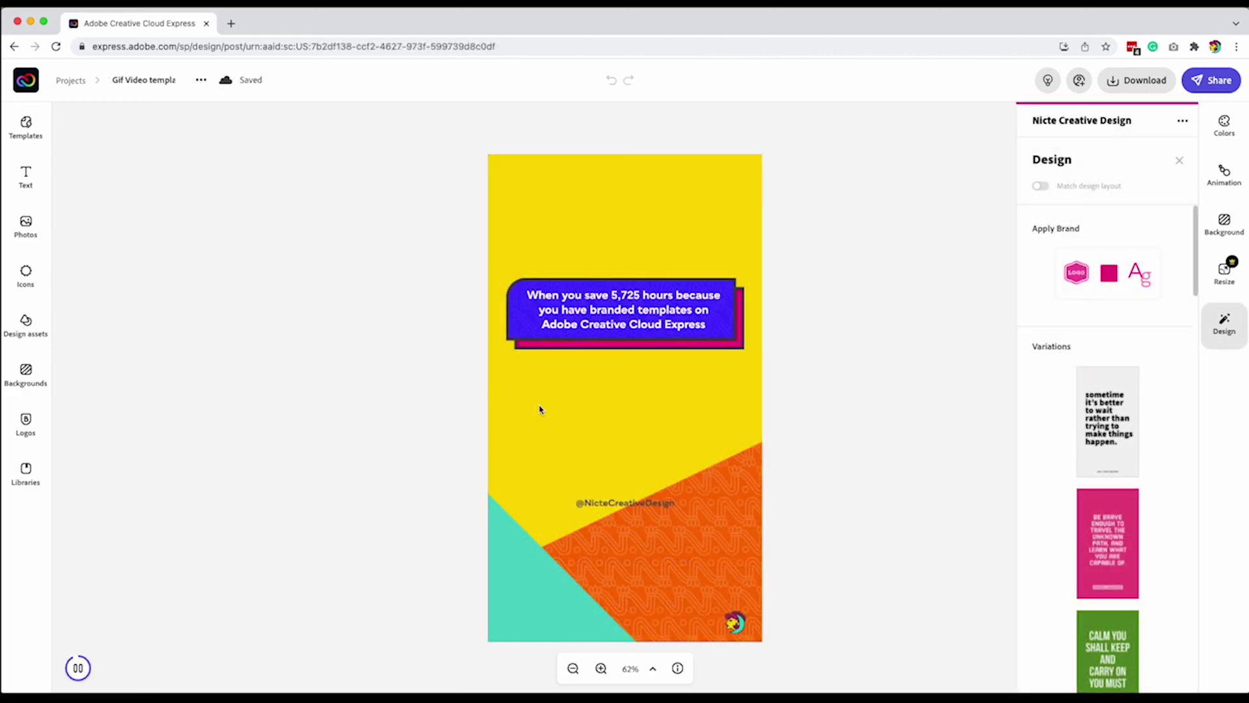
pyautogui.click(541, 408)
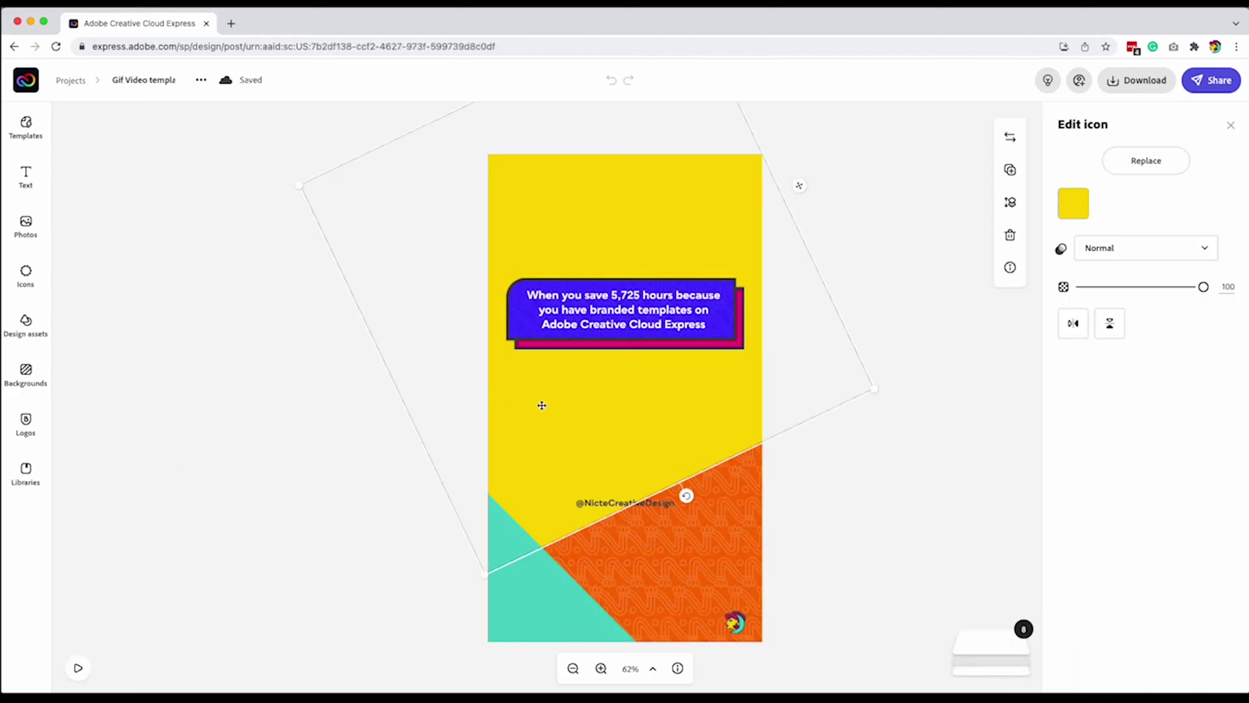
pyautogui.click(923, 345)
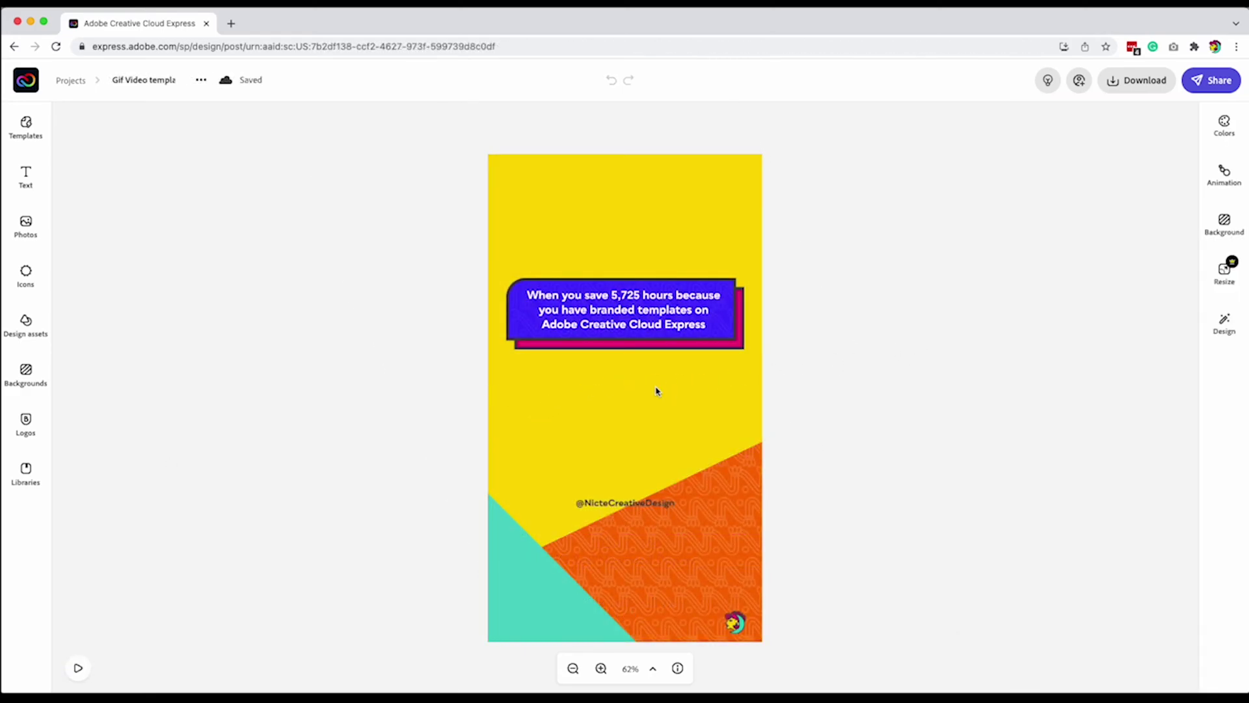
pyautogui.click(510, 572)
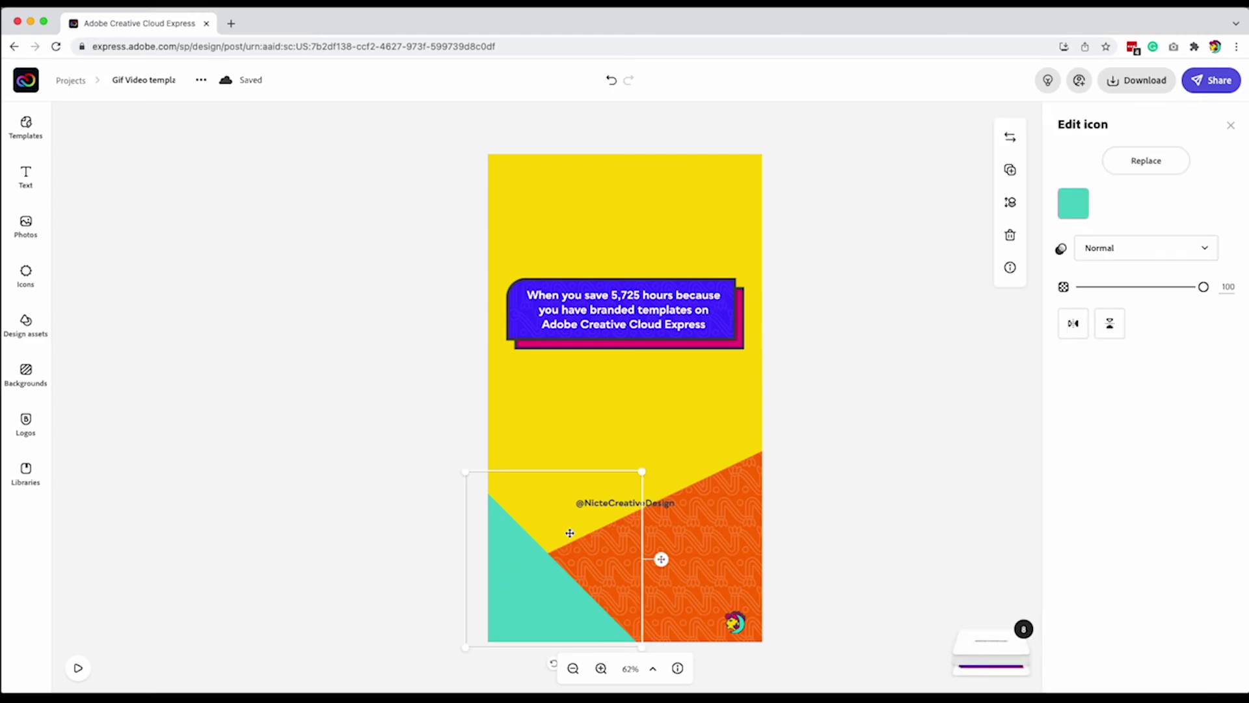
pyautogui.click(25, 286)
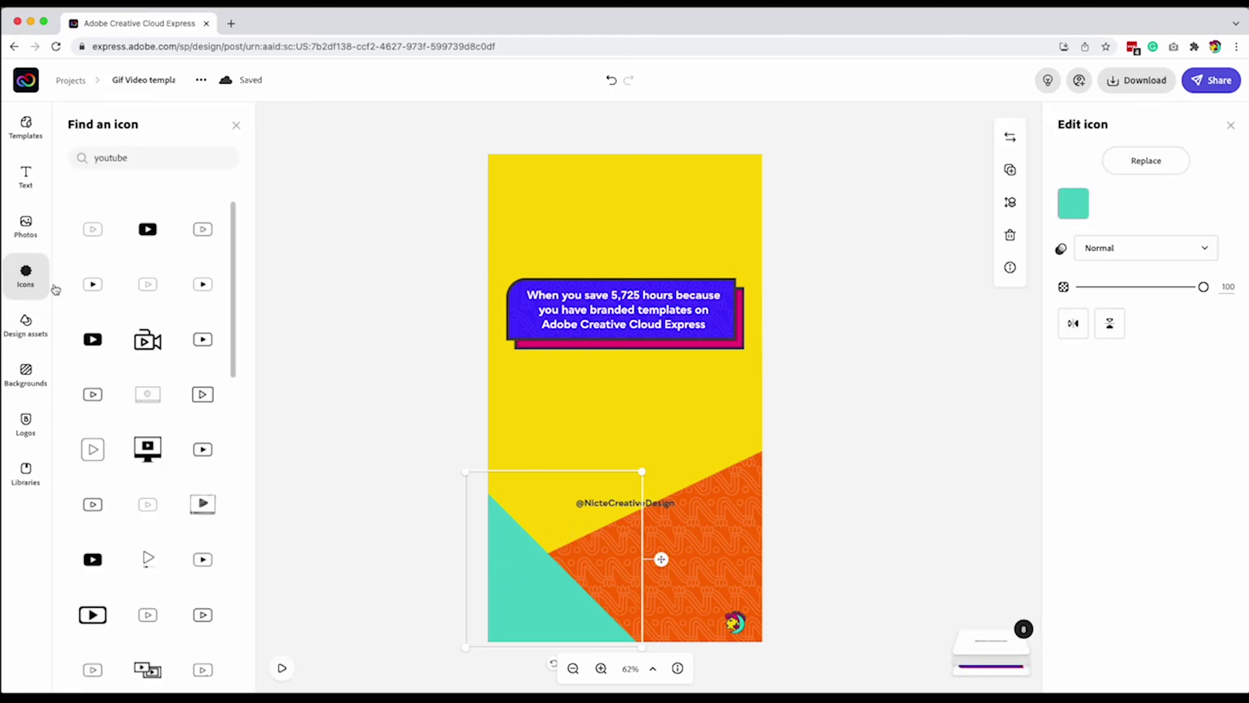
pyautogui.click(388, 493)
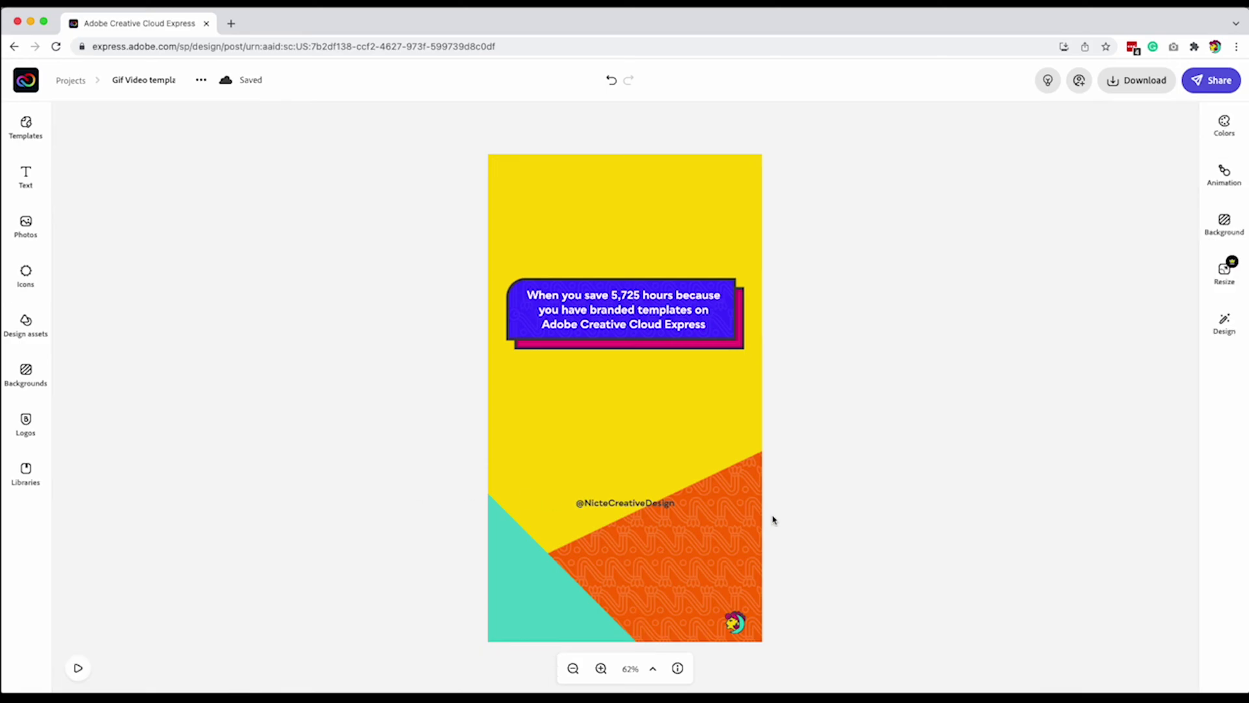
pyautogui.click(733, 519)
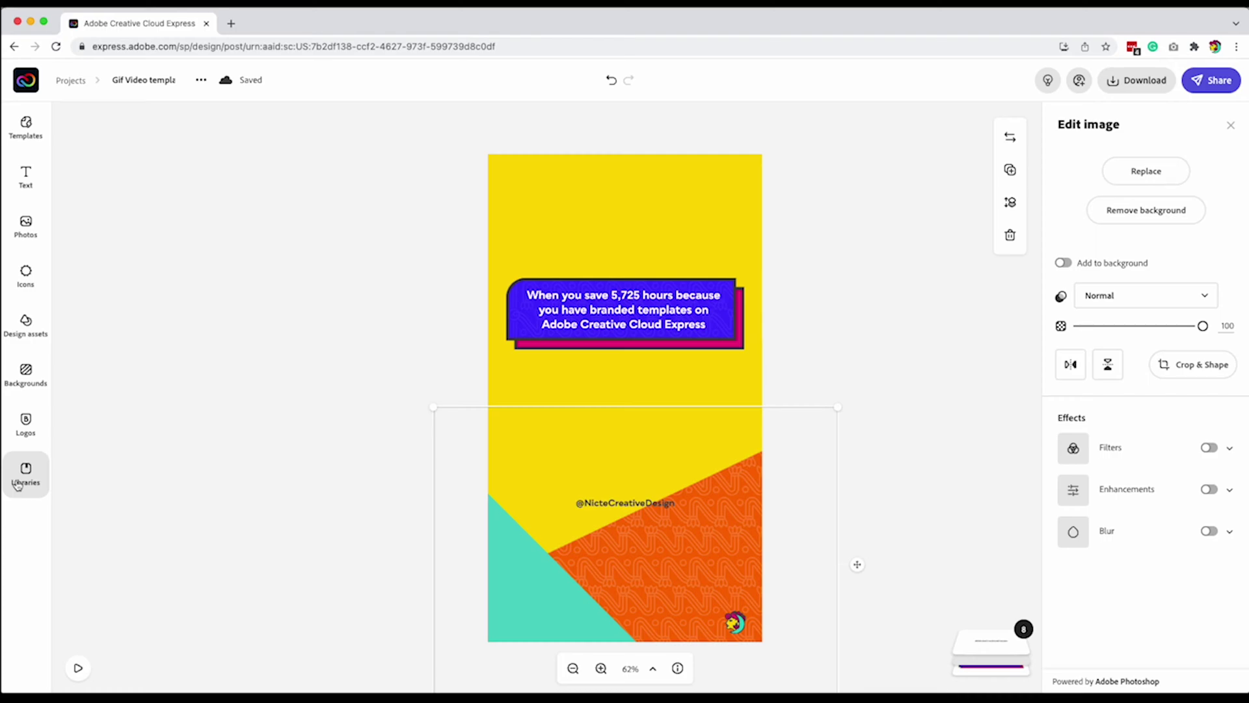
pyautogui.click(541, 247)
pyautogui.hotkey('ctrl', 'z')
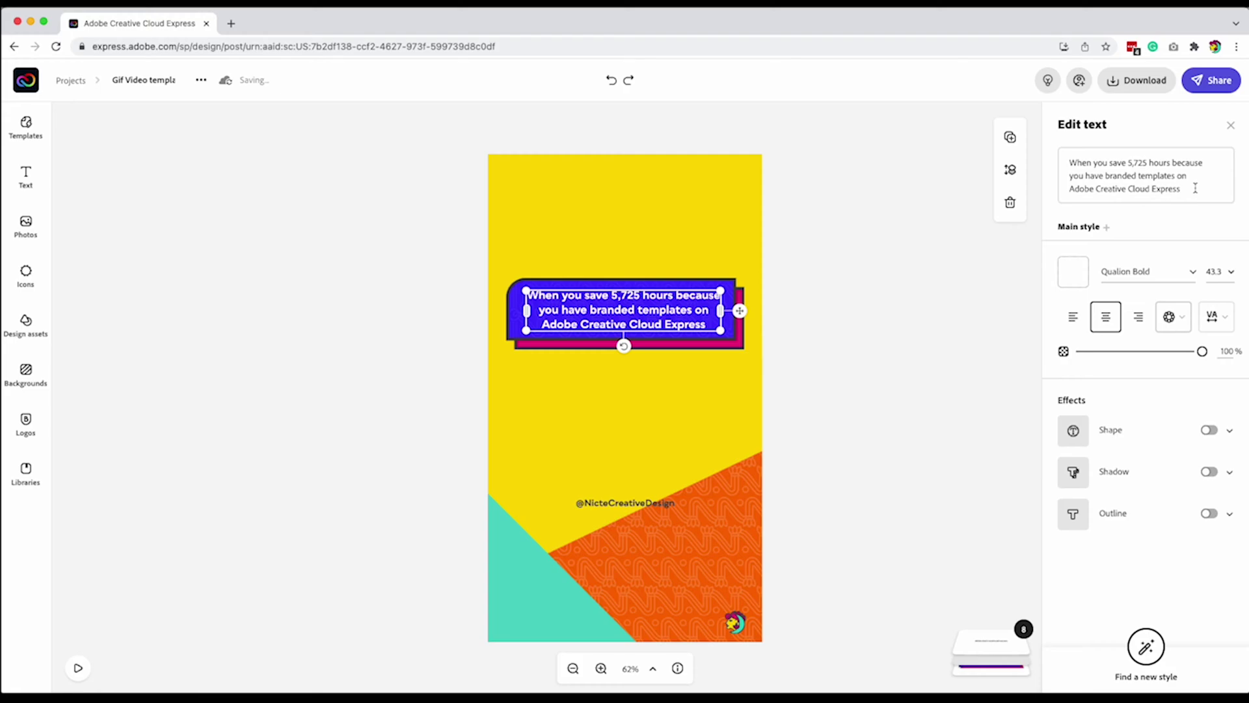
pyautogui.moveTo(1194, 185); pyautogui.dragTo(1076, 164)
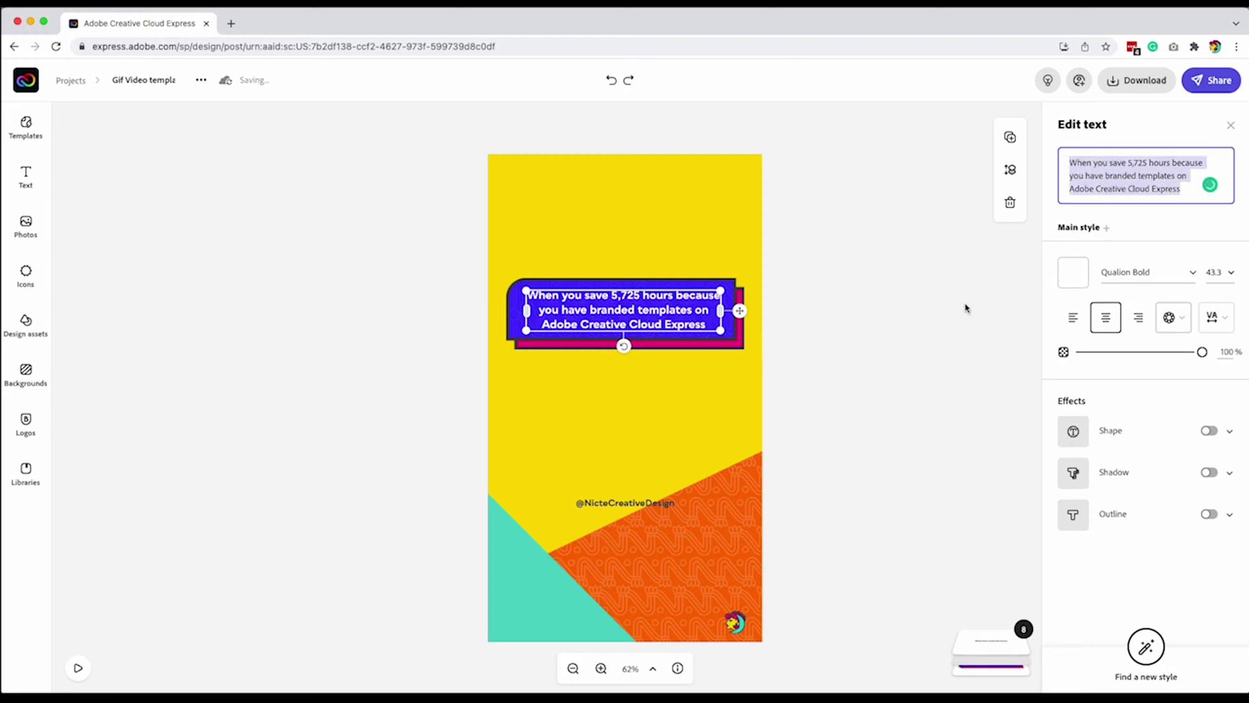
pyautogui.click(846, 315)
pyautogui.click(654, 319)
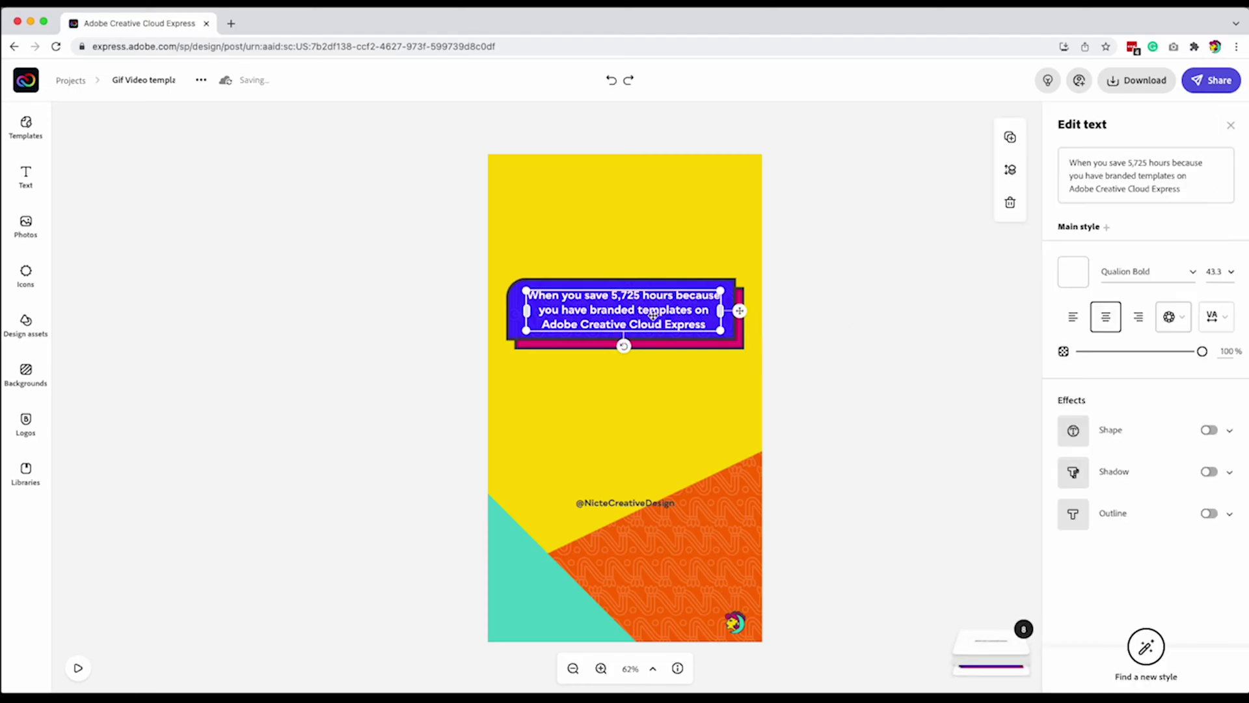
pyautogui.click(883, 286)
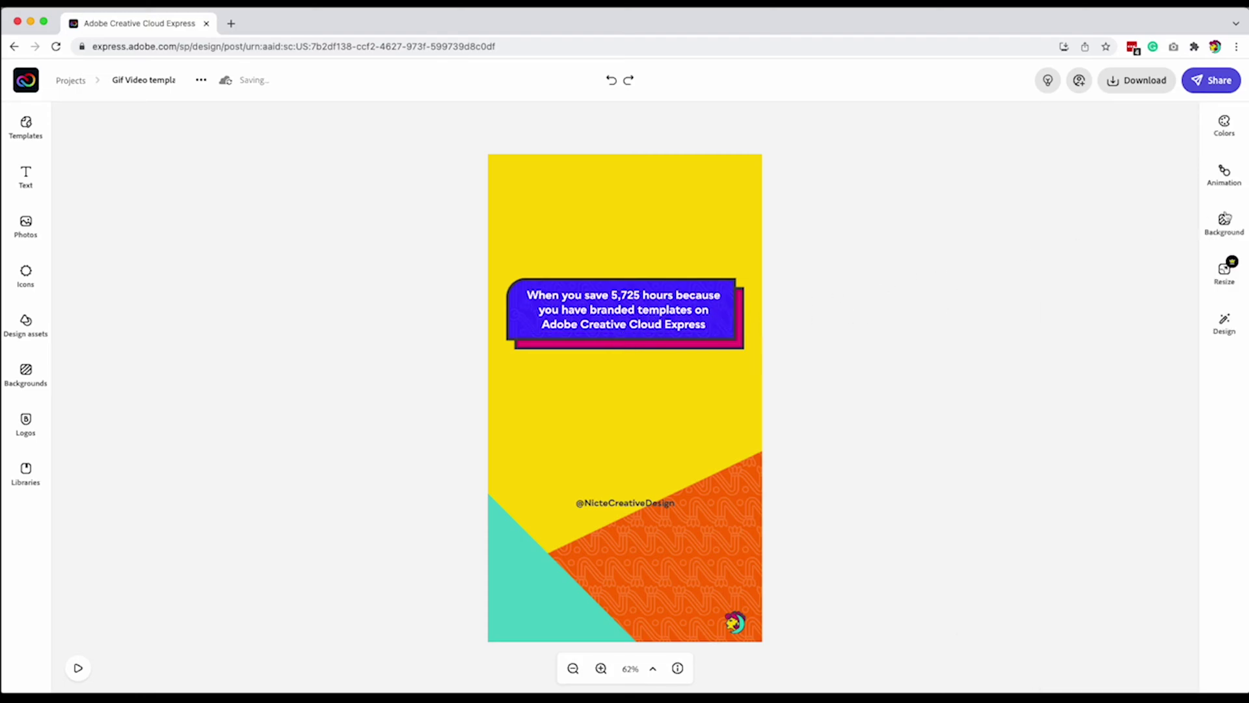
# Apply the Hello Hola Ciao letter-reveal animation to the headline, then open Share options
pyautogui.click(1226, 176)
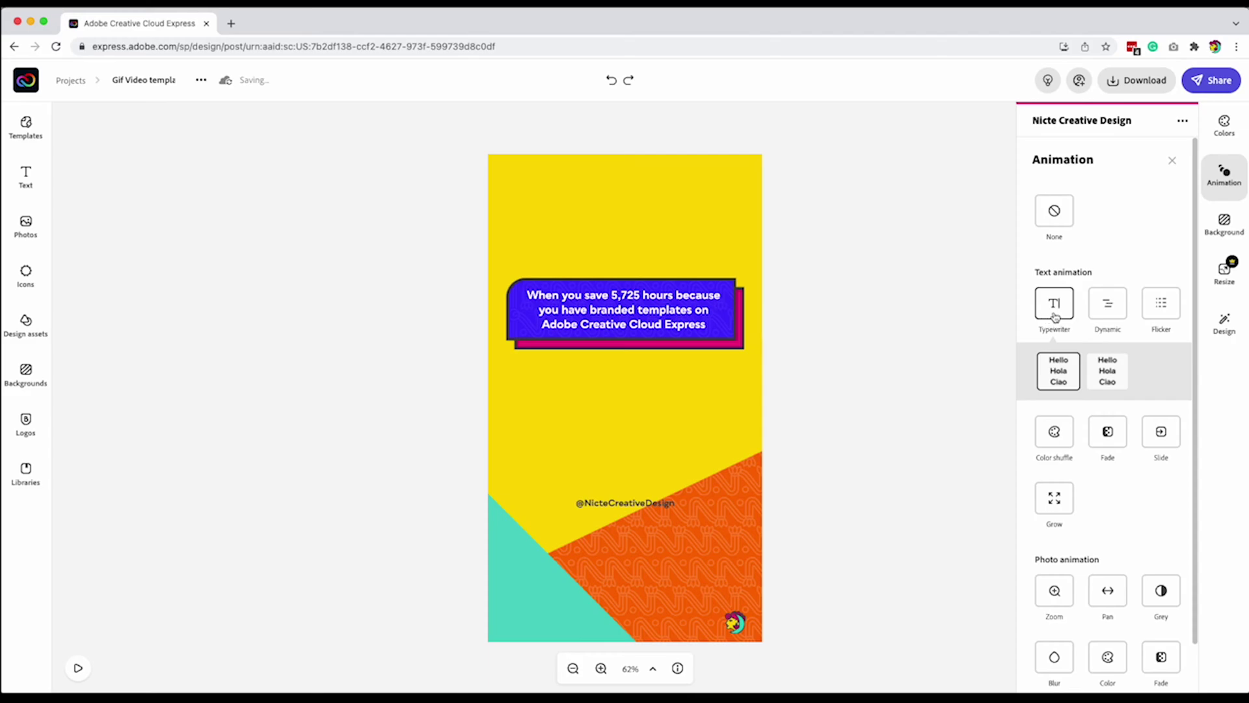
pyautogui.click(1057, 378)
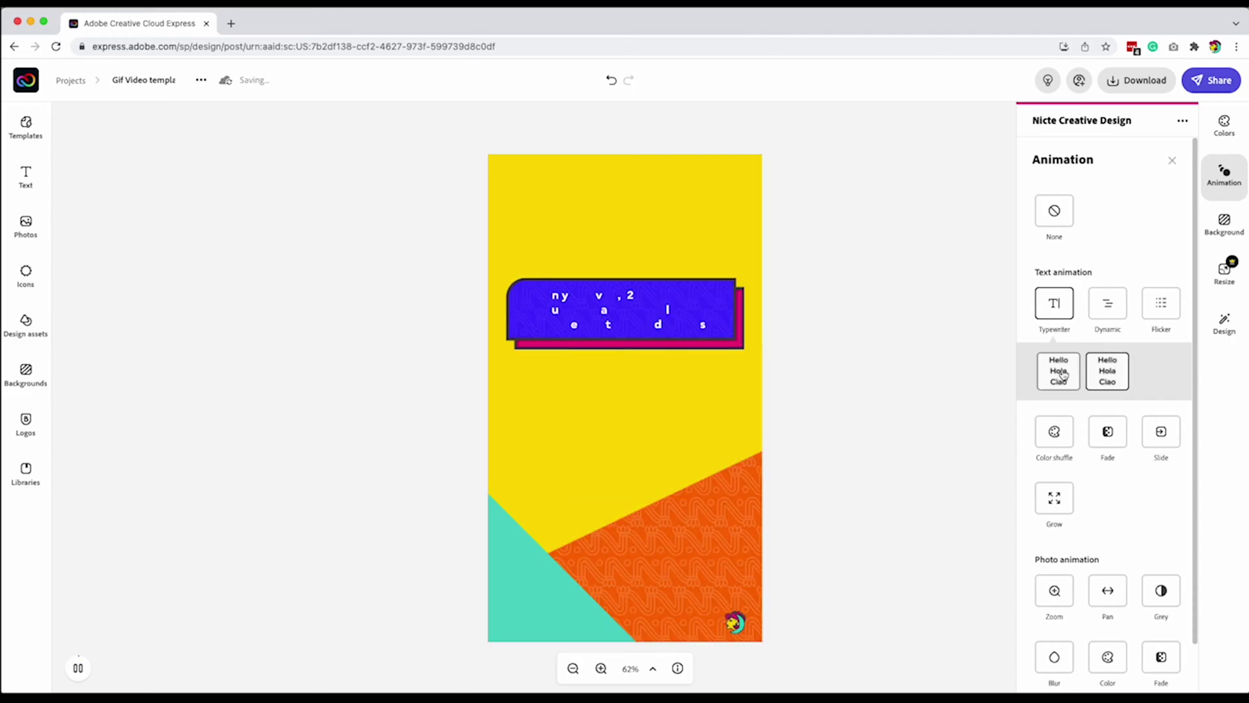
pyautogui.click(1062, 372)
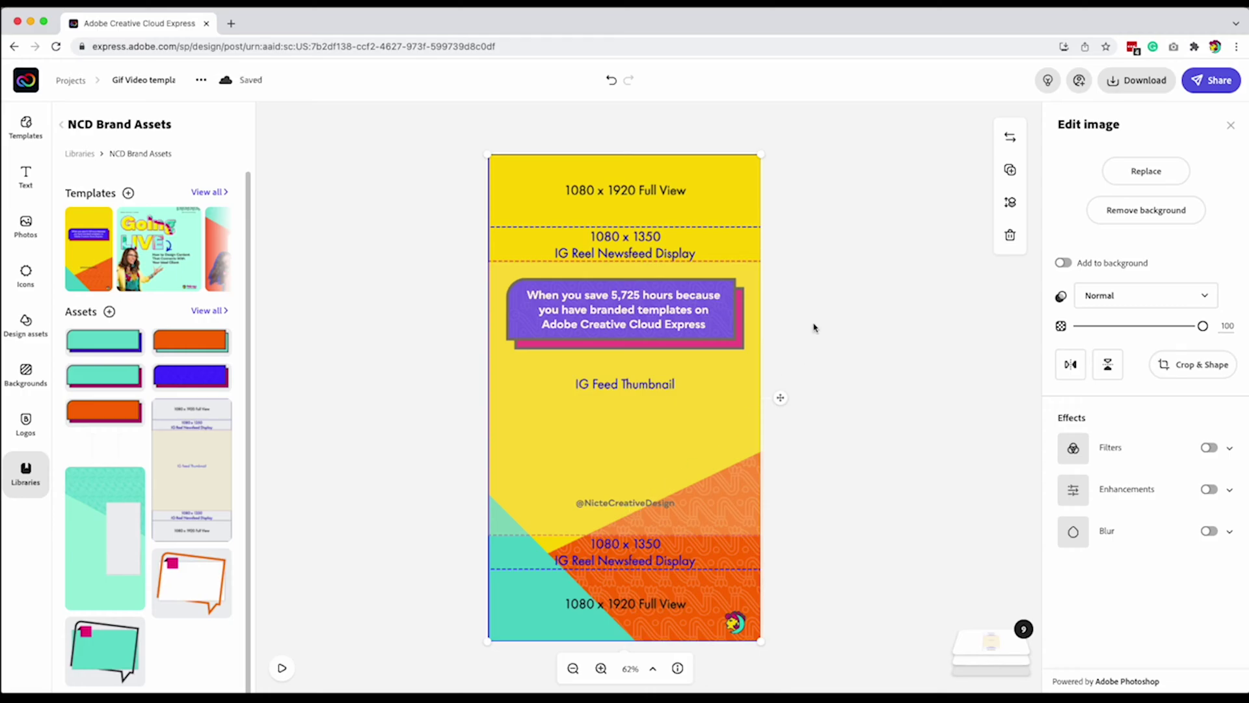
pyautogui.click(736, 261)
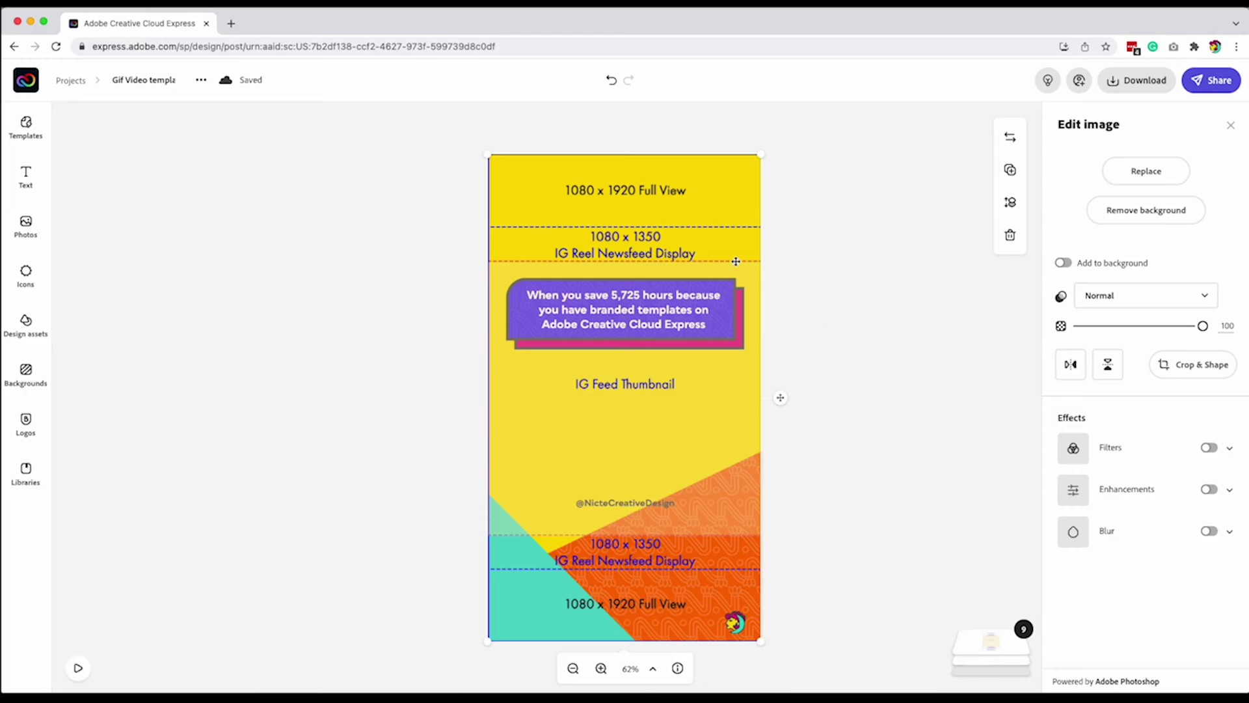
pyautogui.click(1203, 84)
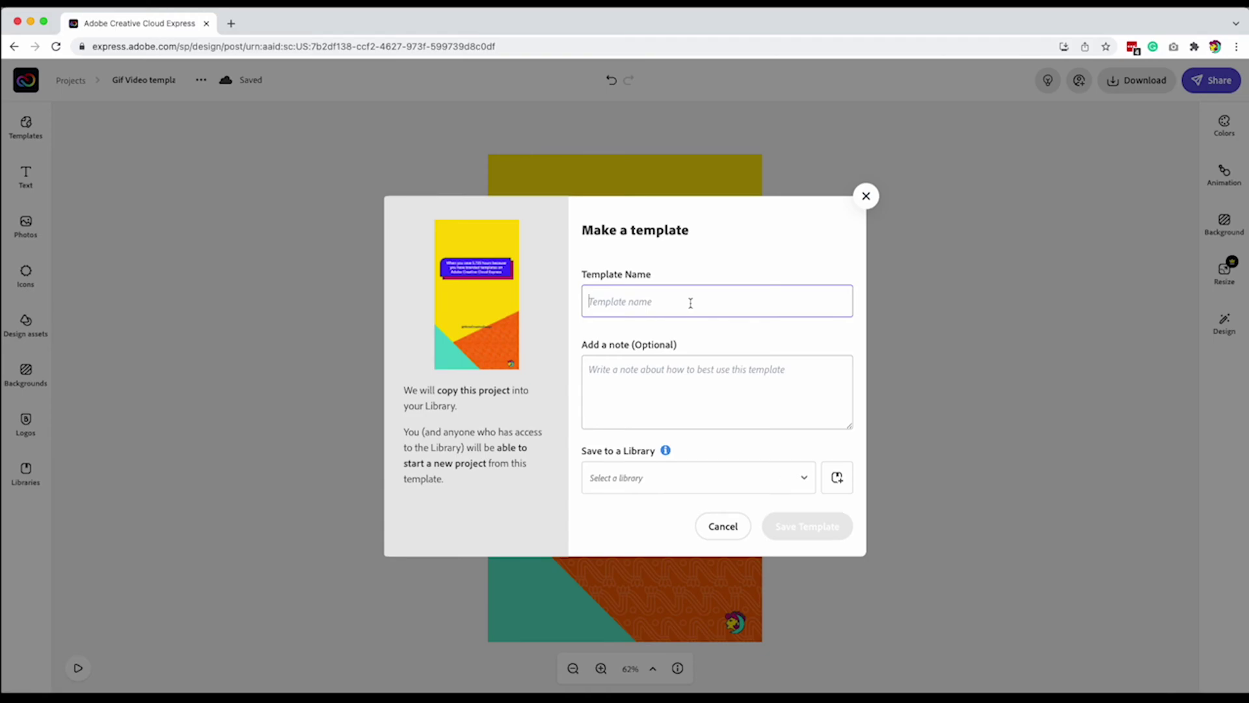
# Start a template note and choose NCD Brand Assets as the save library
pyautogui.click(682, 377)
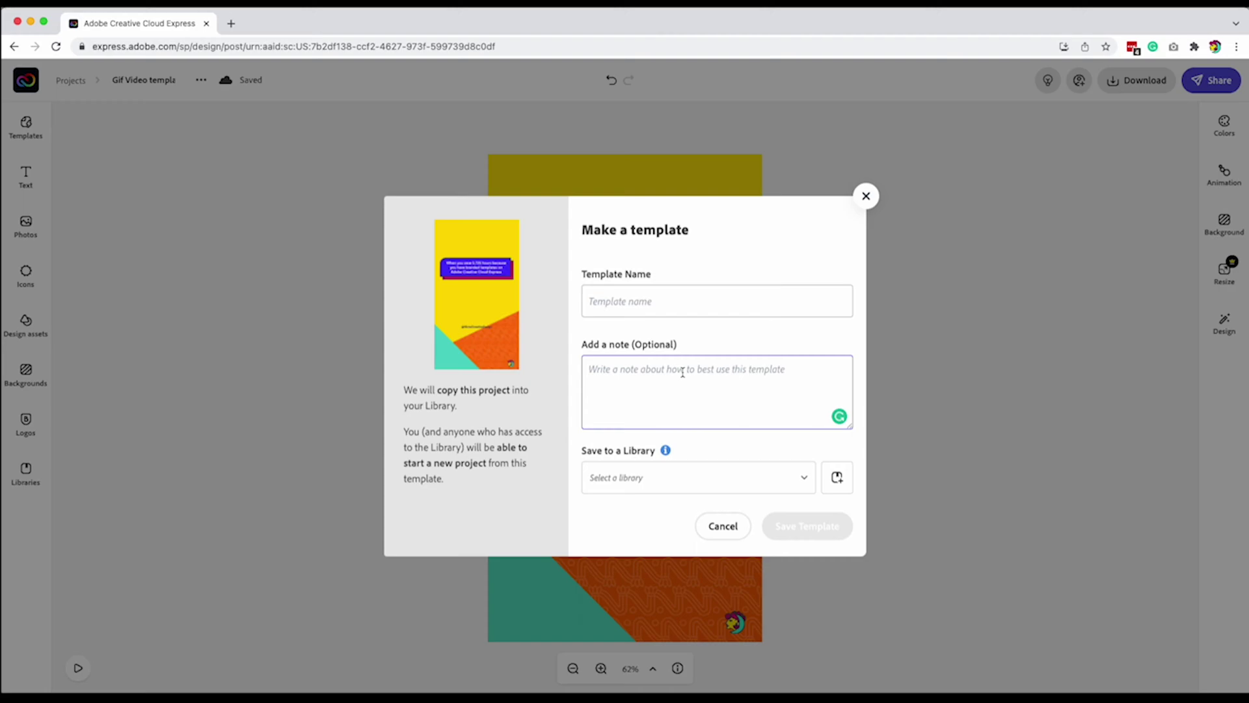
pyautogui.click(703, 478)
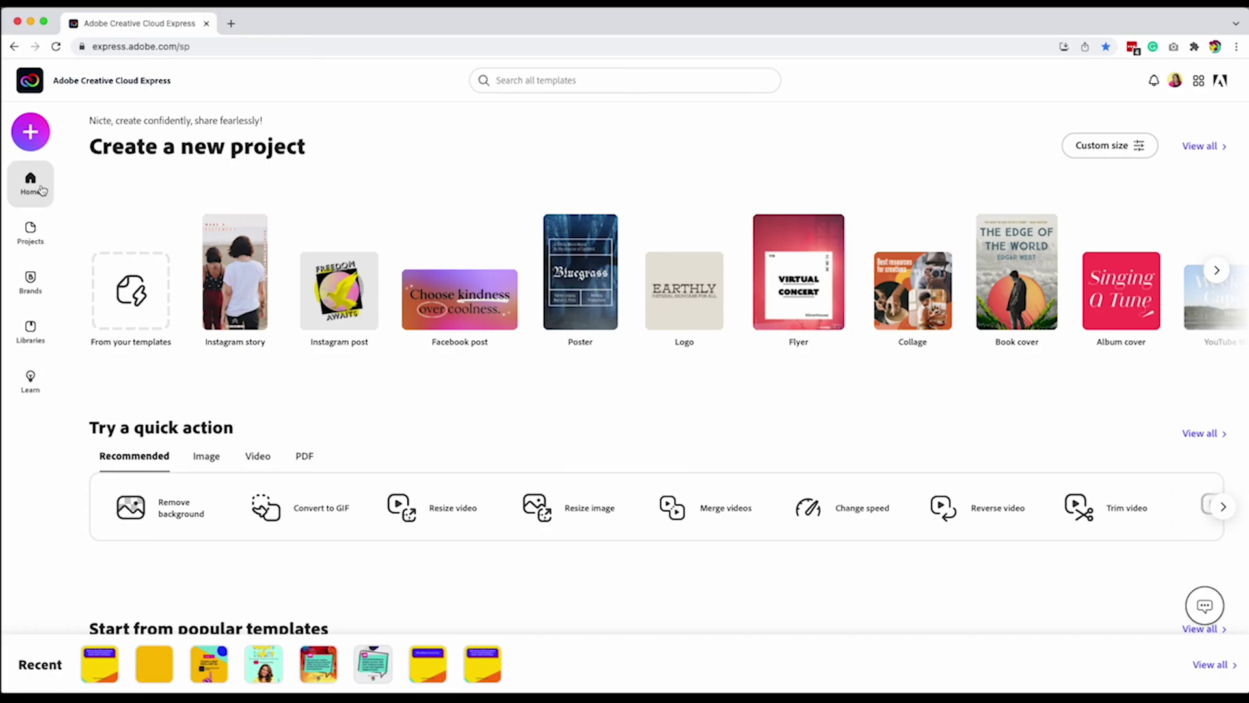
# Convert the sample video to a GIF with Large file size and Landscape (16:9) output
pyautogui.click(311, 520)
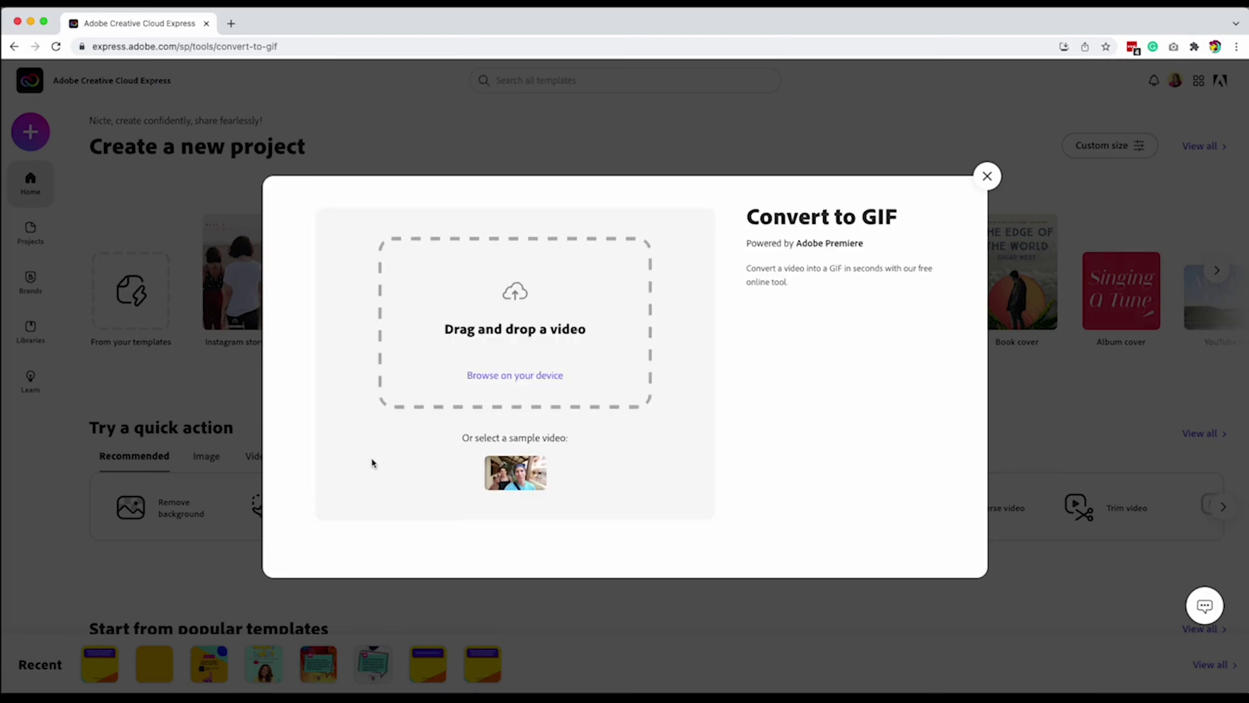
pyautogui.click(499, 380)
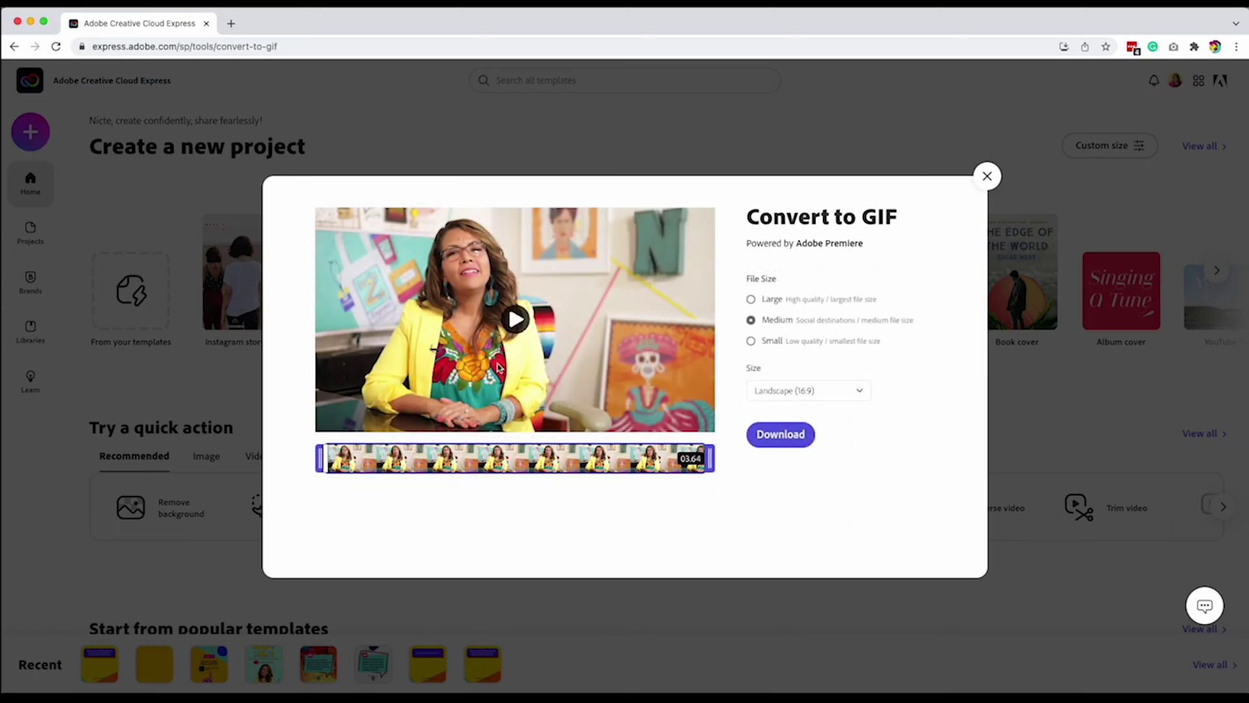
pyautogui.click(514, 319)
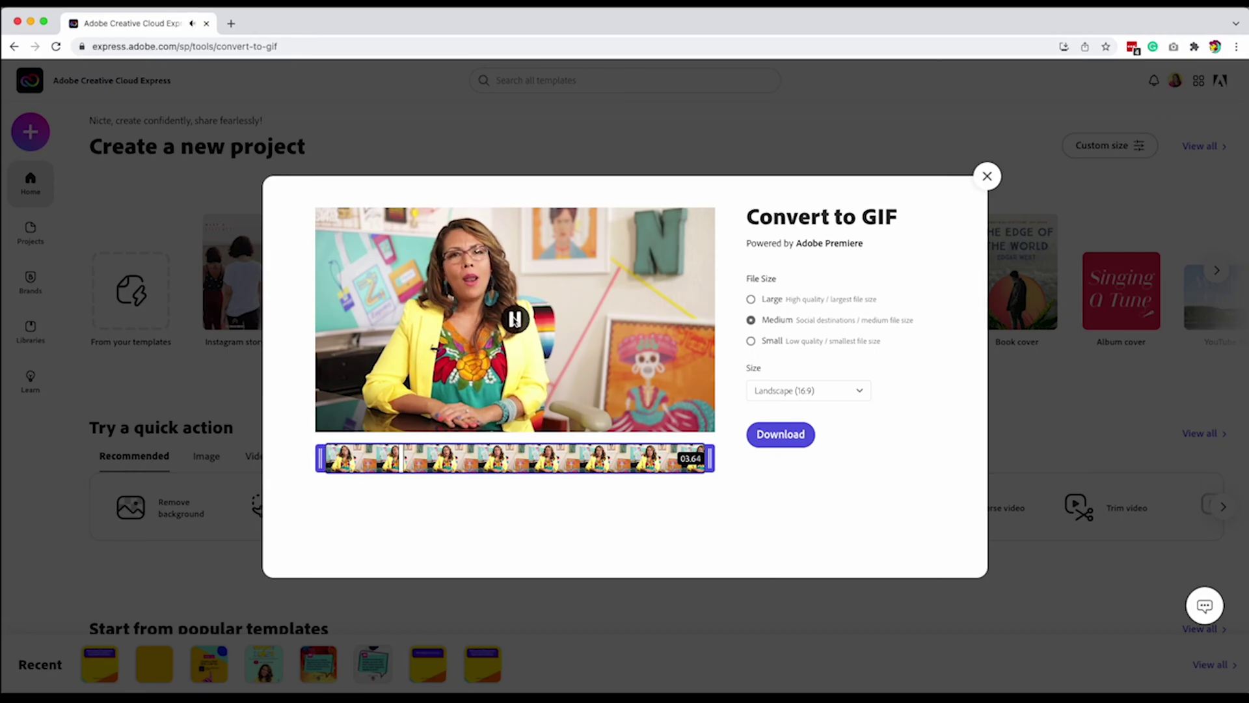
pyautogui.click(514, 319)
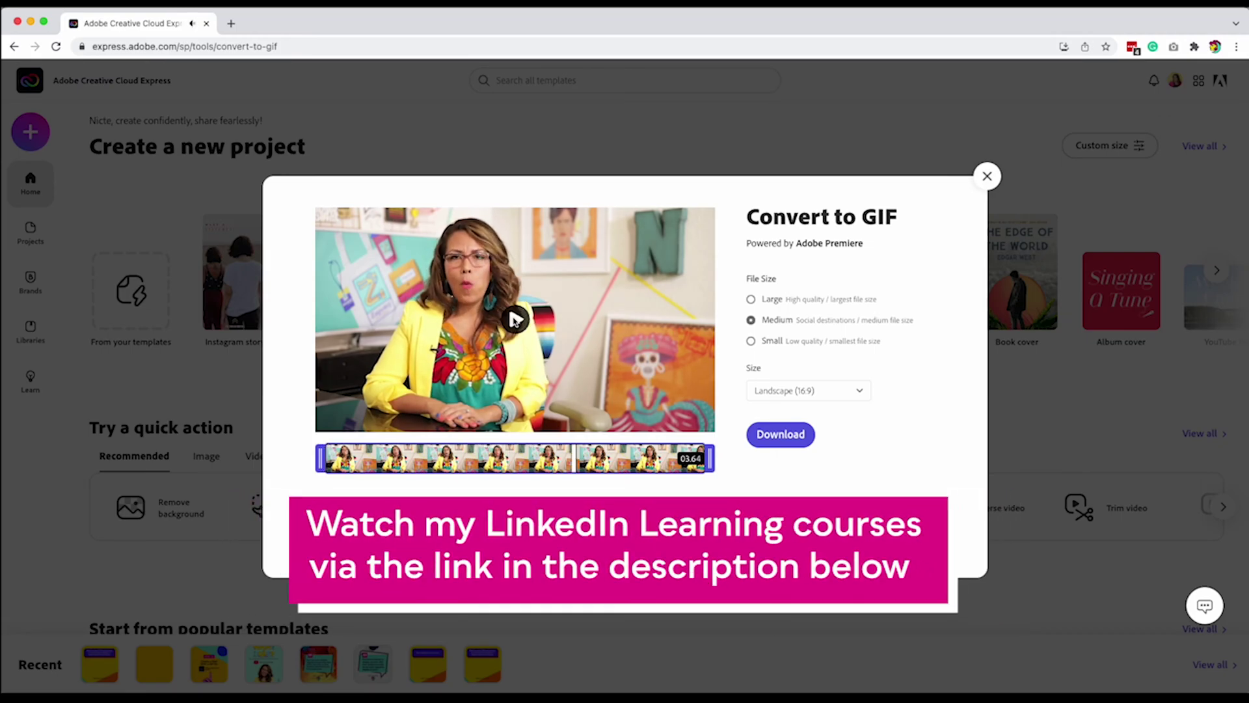
pyautogui.click(751, 300)
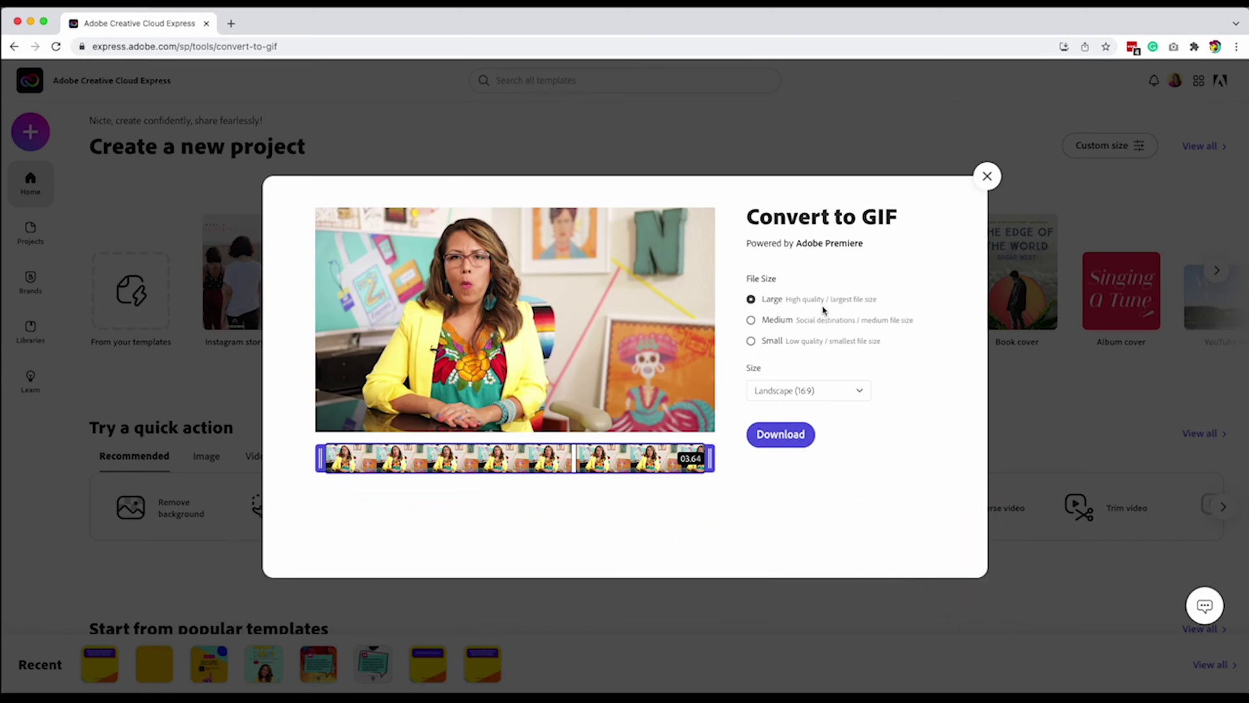
pyautogui.click(792, 392)
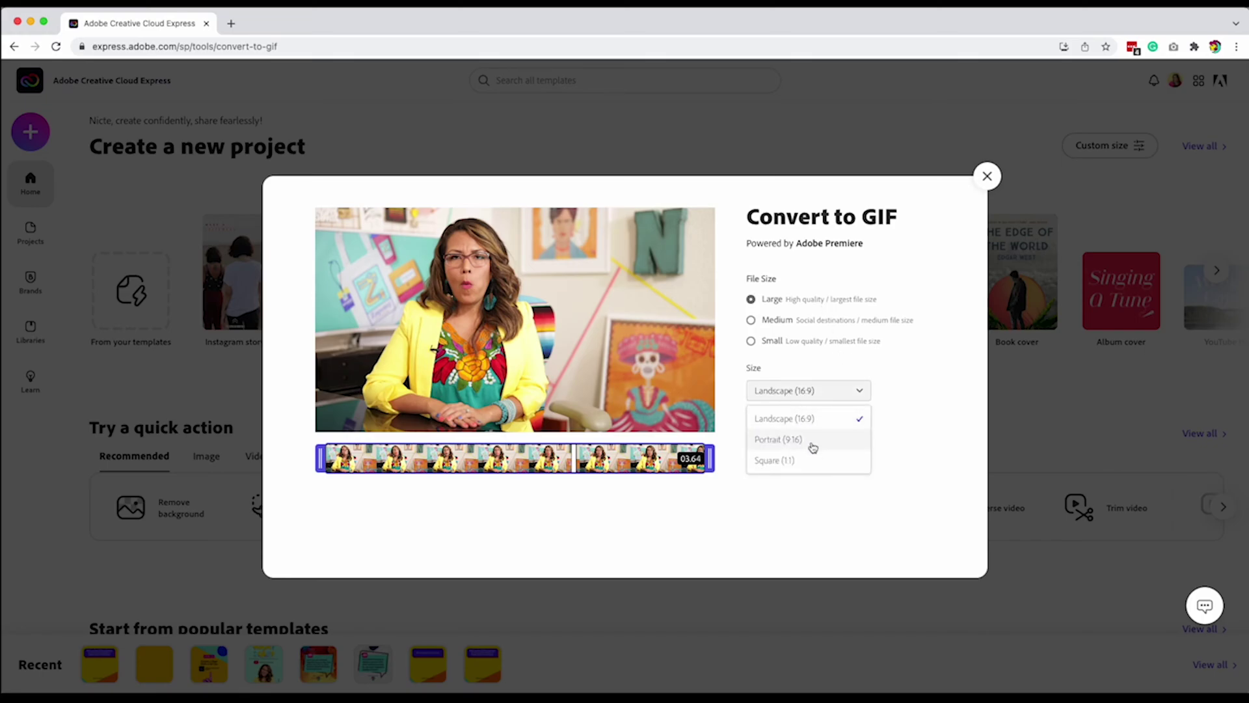
pyautogui.click(917, 414)
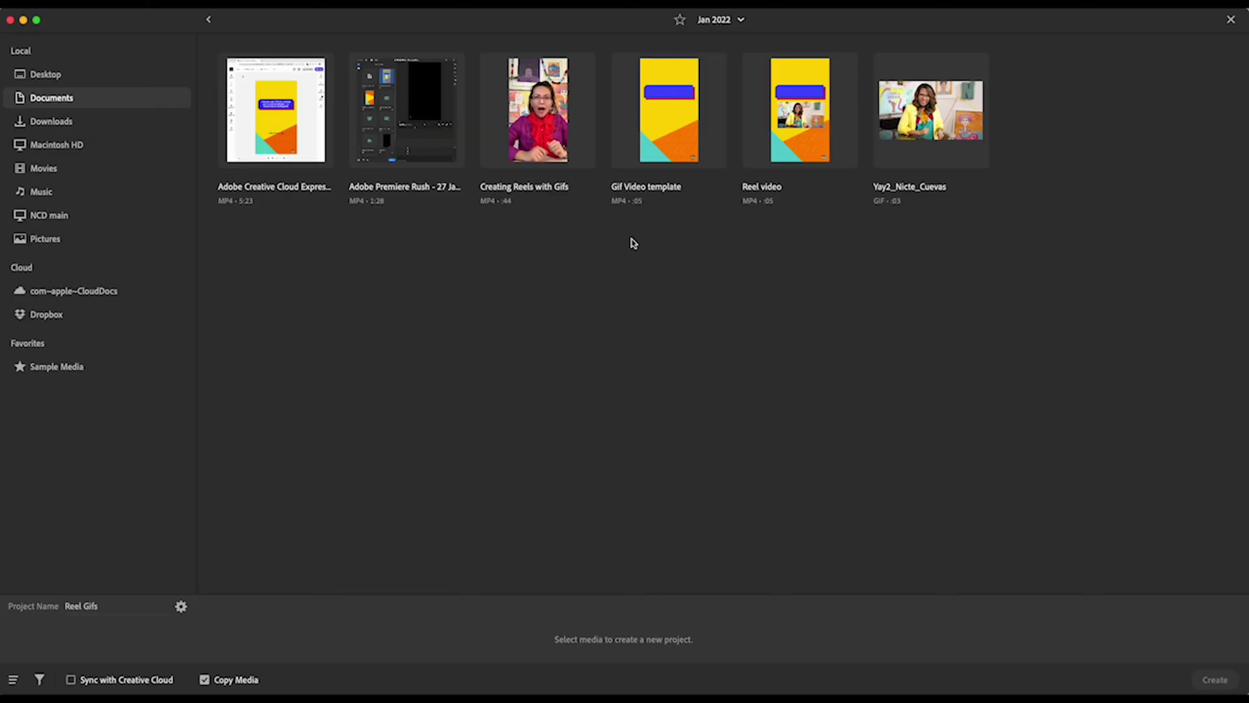
# Create project Reel Gifs from the Gif Video template clip and the GIF, showing track controls
pyautogui.moveTo(657, 129)
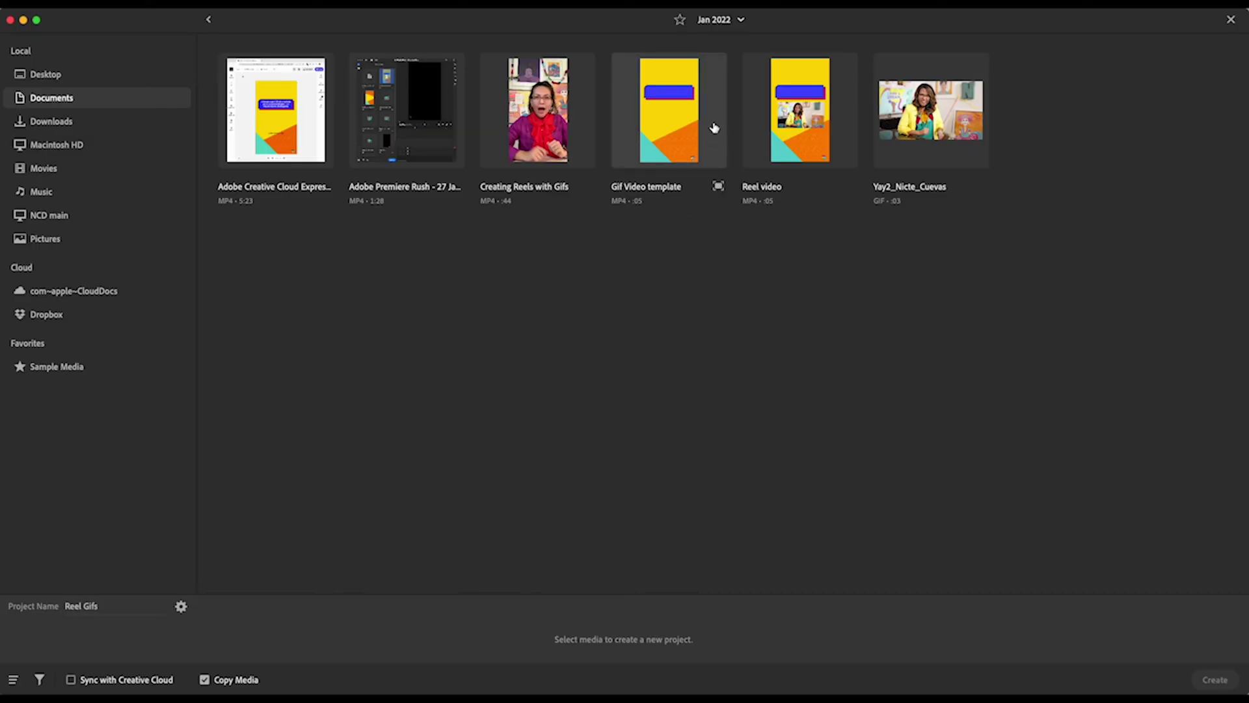
pyautogui.click(657, 130)
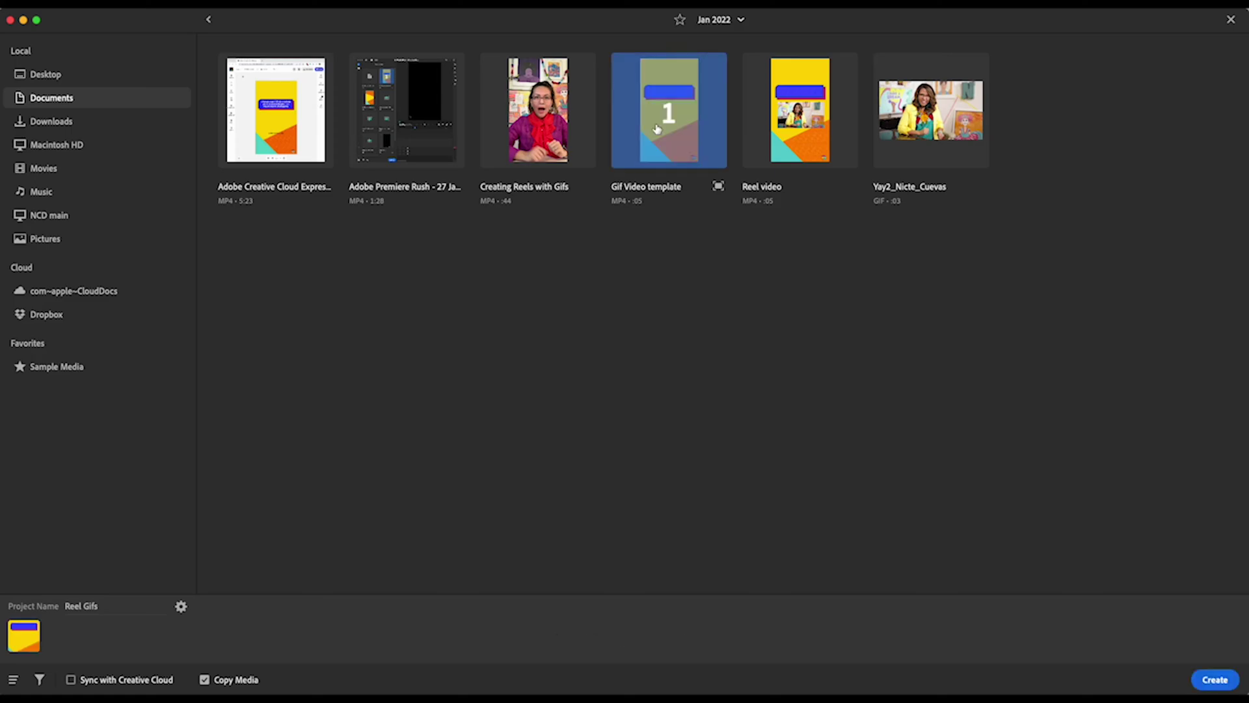
pyautogui.moveTo(934, 125)
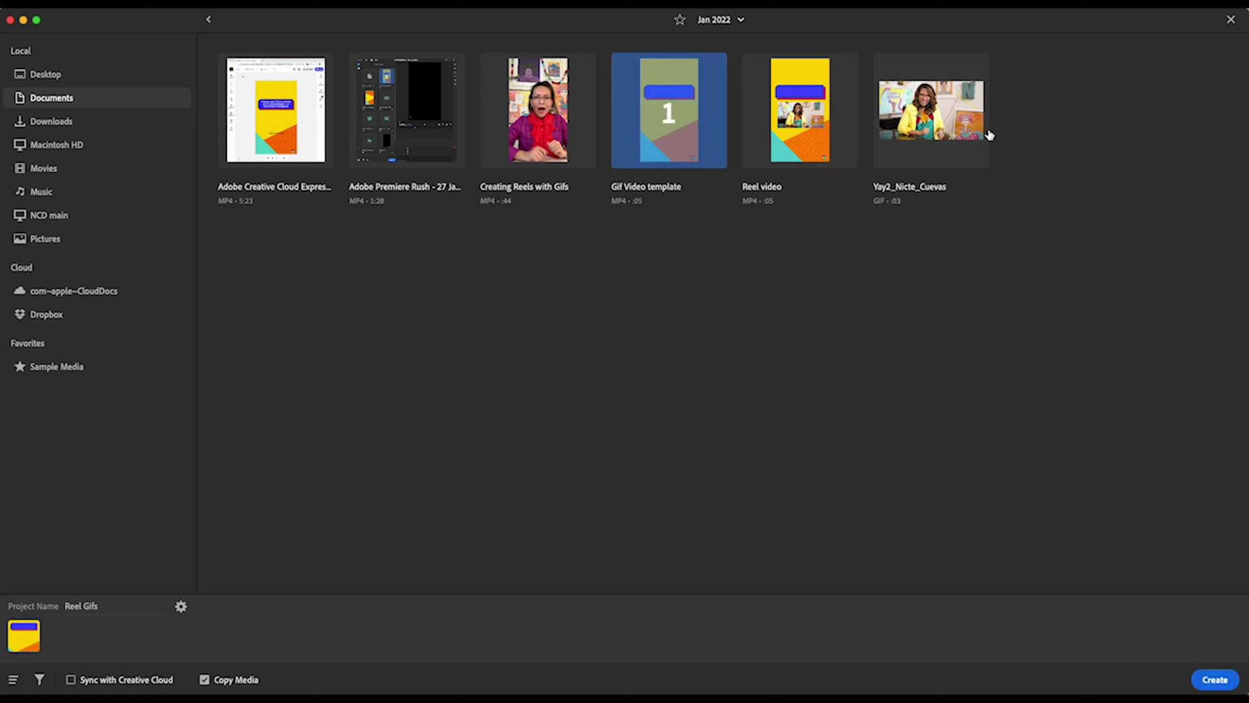
pyautogui.click(937, 124)
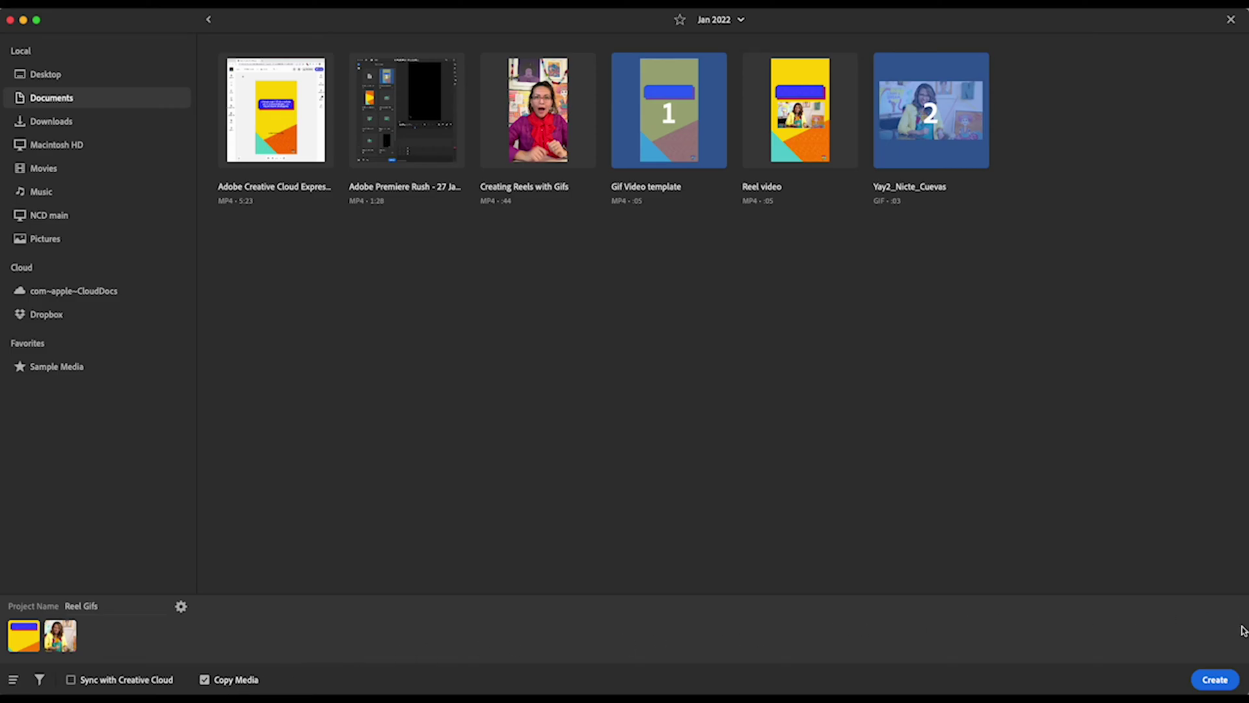
pyautogui.click(1222, 681)
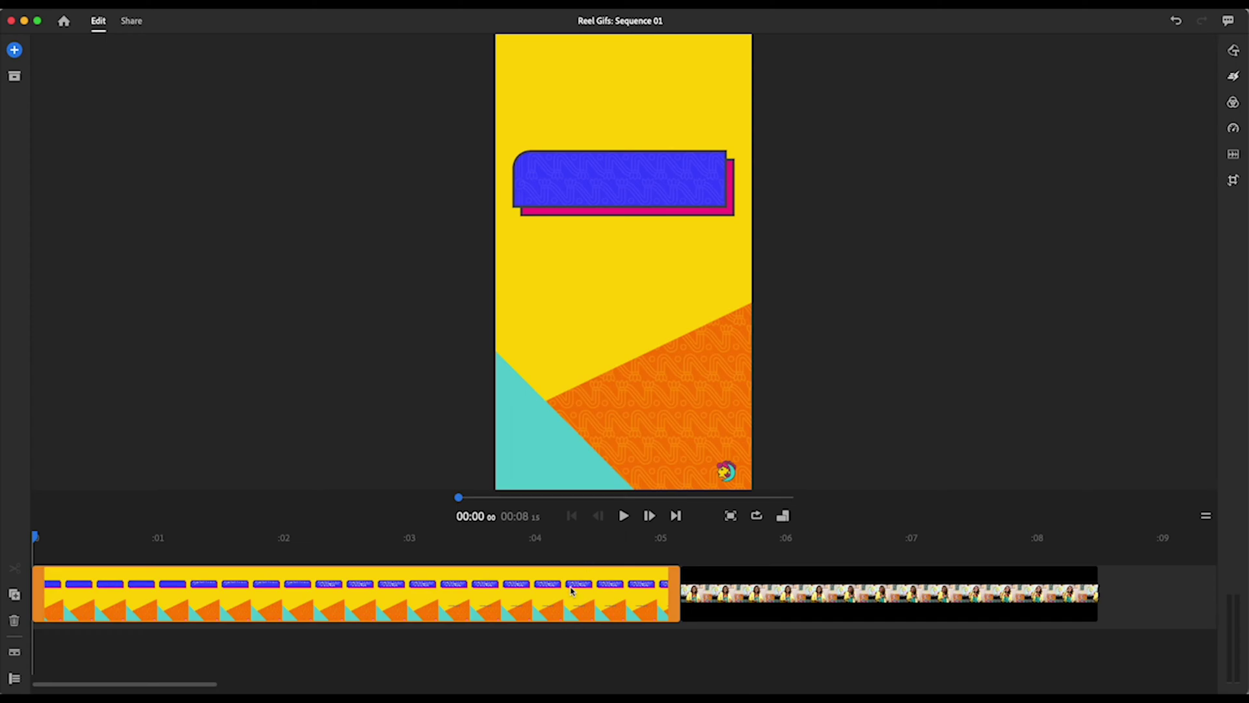
pyautogui.click(15, 679)
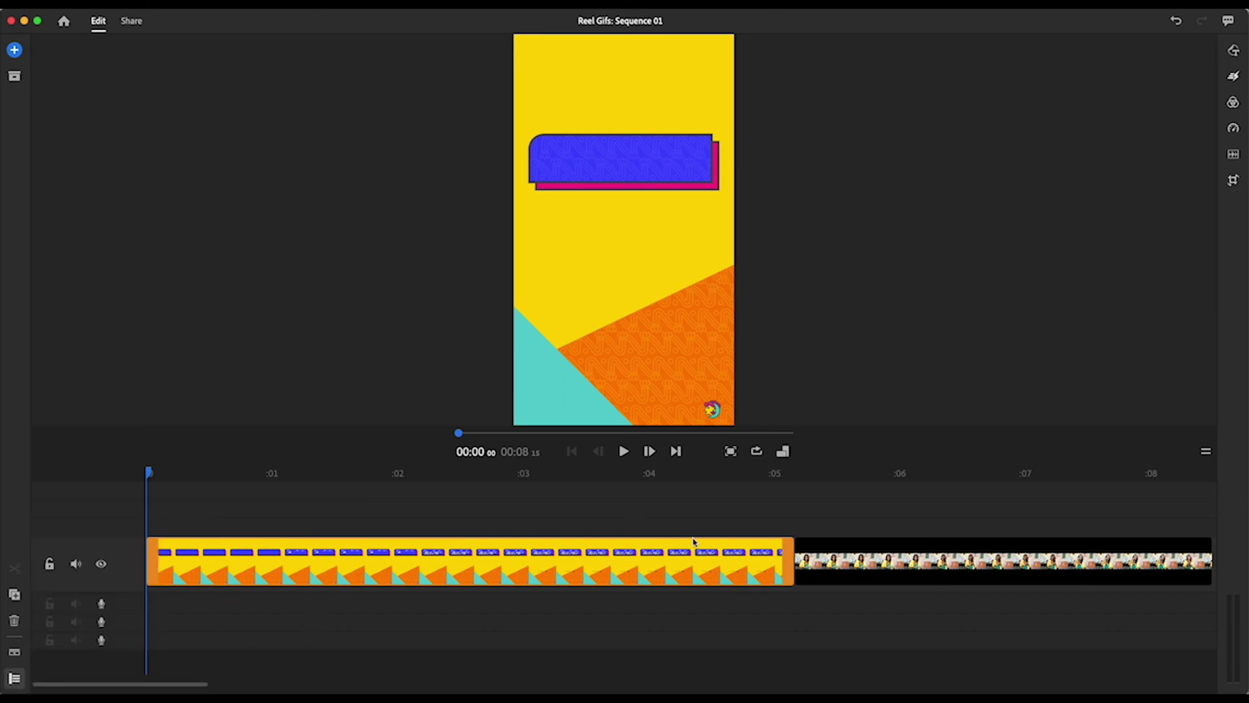
# Move the GIF onto the track above the template and scale it down below the caption
pyautogui.moveTo(840, 560); pyautogui.dragTo(196, 527)
pyautogui.moveTo(150, 446); pyautogui.dragTo(502, 445)
pyautogui.click(591, 216)
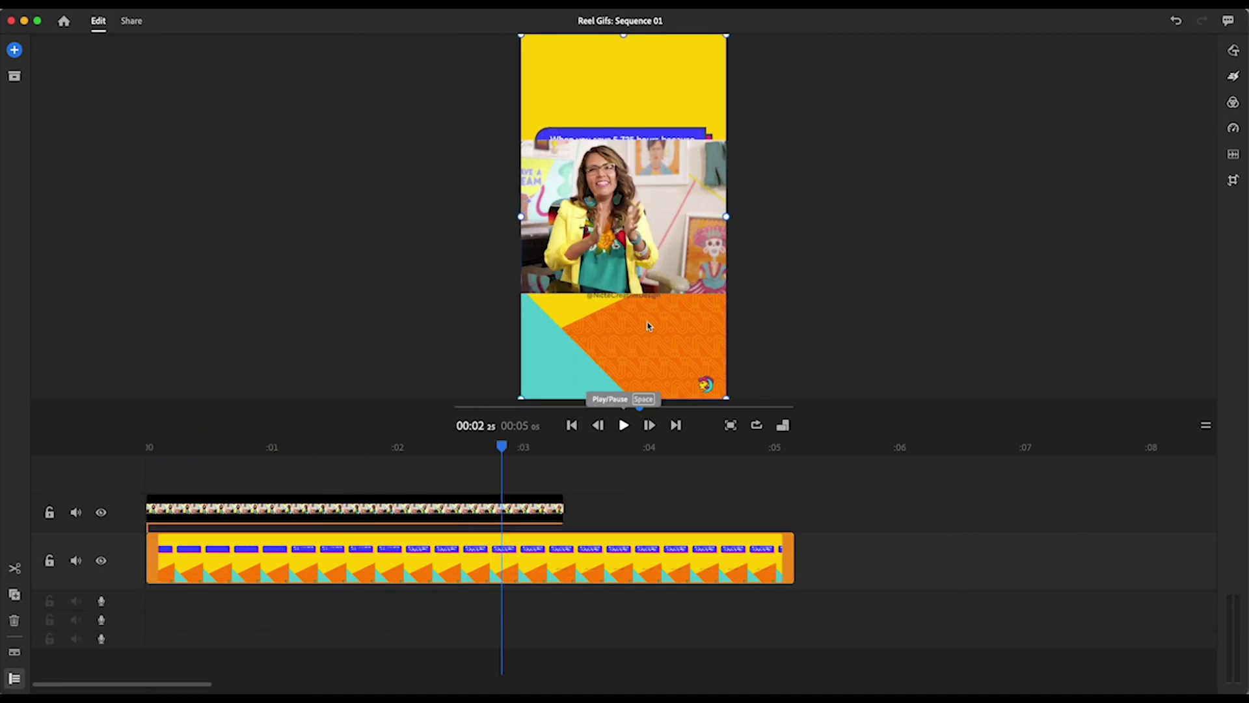
pyautogui.click(540, 506)
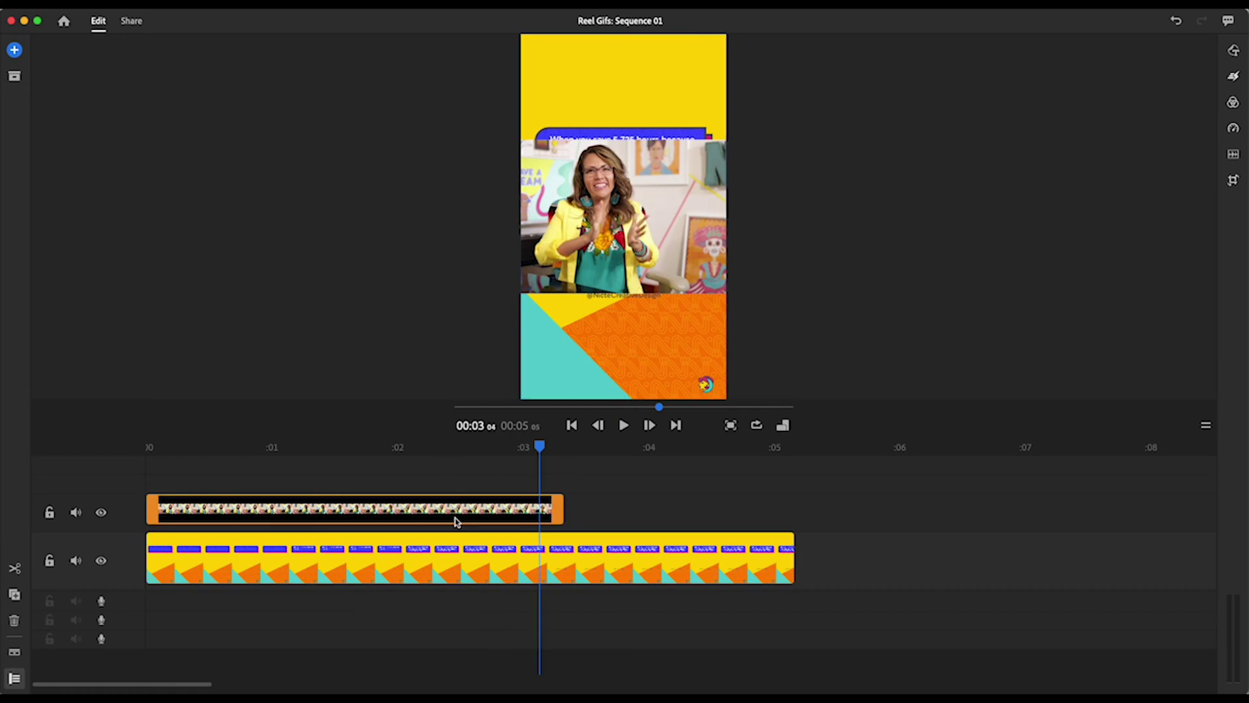
pyautogui.click(753, 218)
pyautogui.moveTo(760, 216); pyautogui.dragTo(697, 208)
# Extend the GIF overlay's end slightly and review the frame around 3:09
pyautogui.click(575, 560)
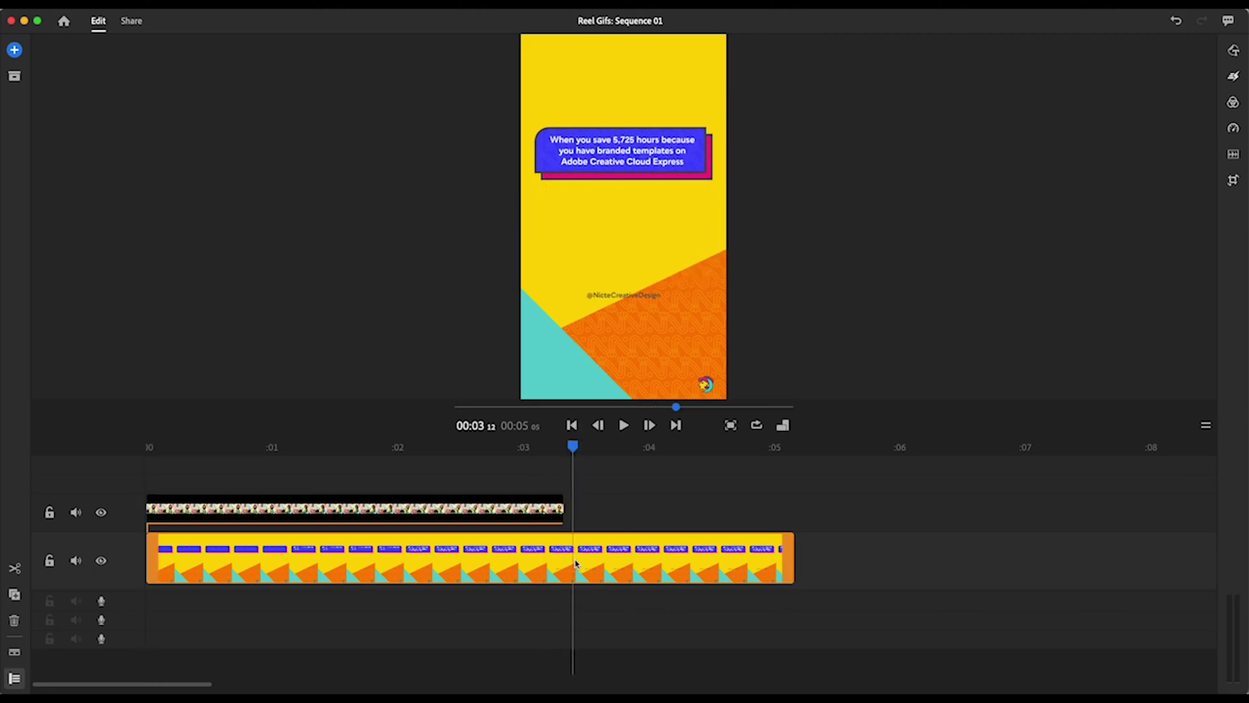
pyautogui.click(560, 508)
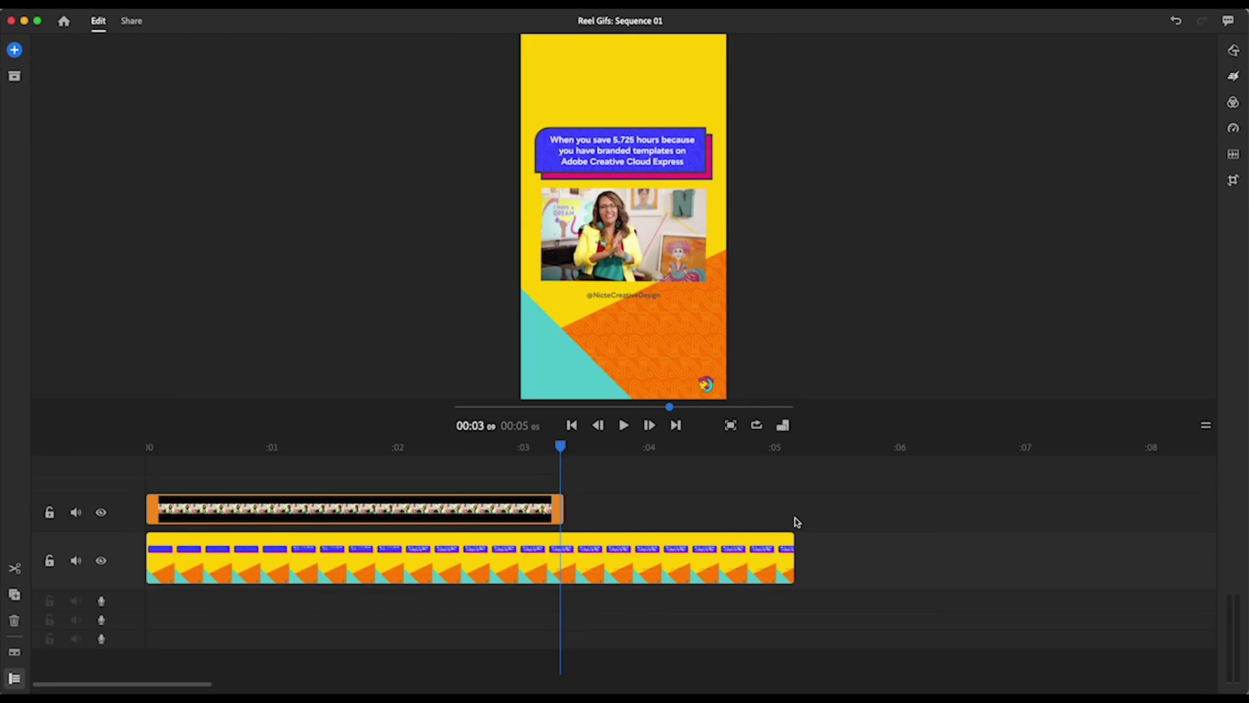
pyautogui.moveTo(562, 500); pyautogui.dragTo(594, 491)
pyautogui.click(530, 447)
pyautogui.moveTo(533, 448); pyautogui.dragTo(571, 449)
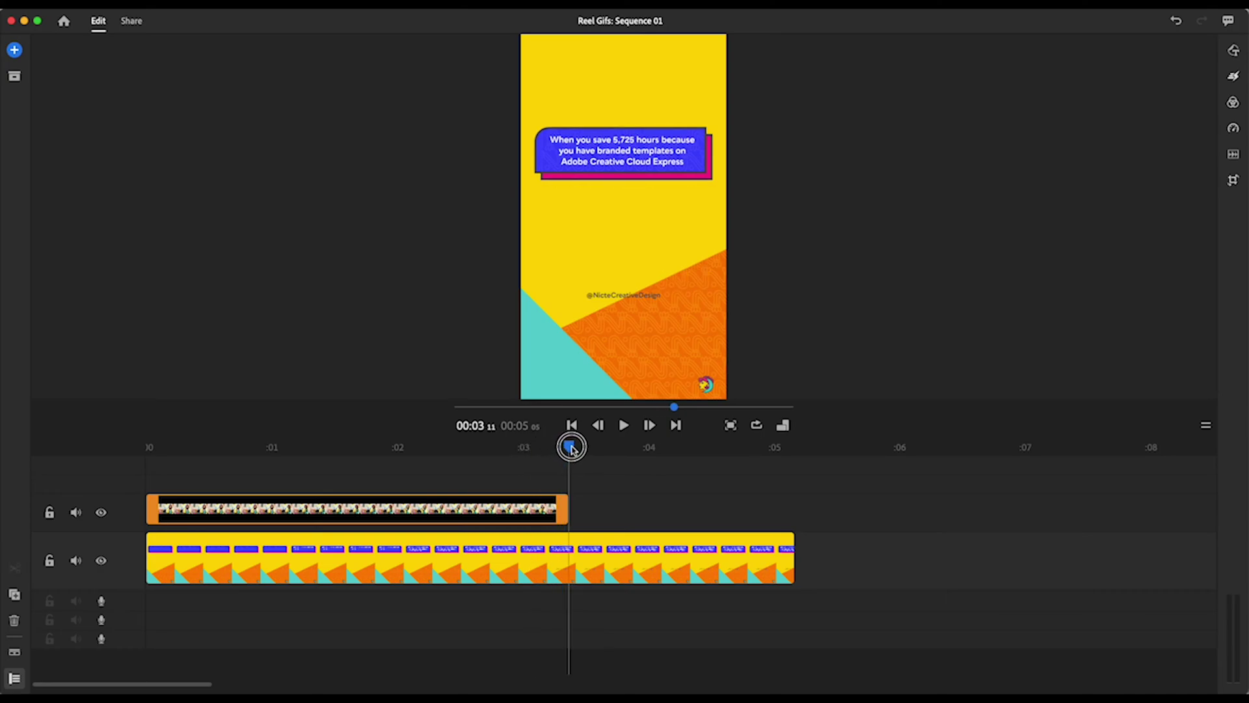
pyautogui.click(535, 509)
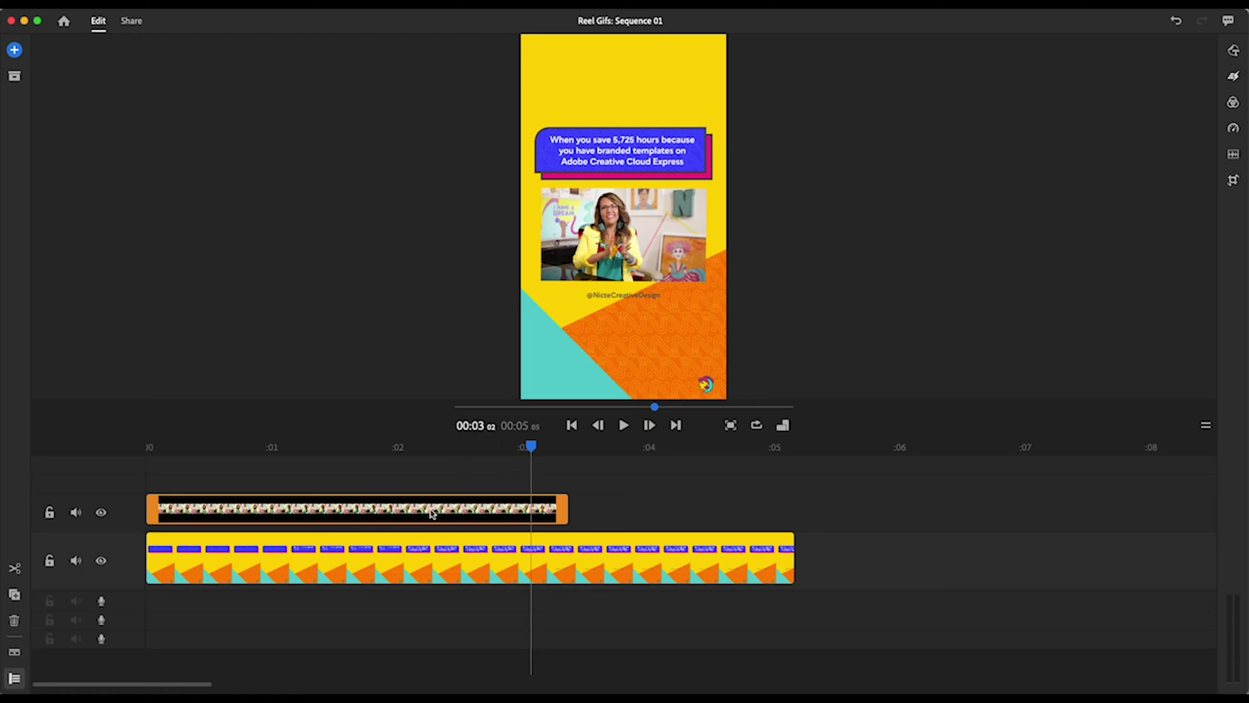
# Duplicate the GIF, place the copy after it, and trim it to end at 5:05
pyautogui.click(18, 594)
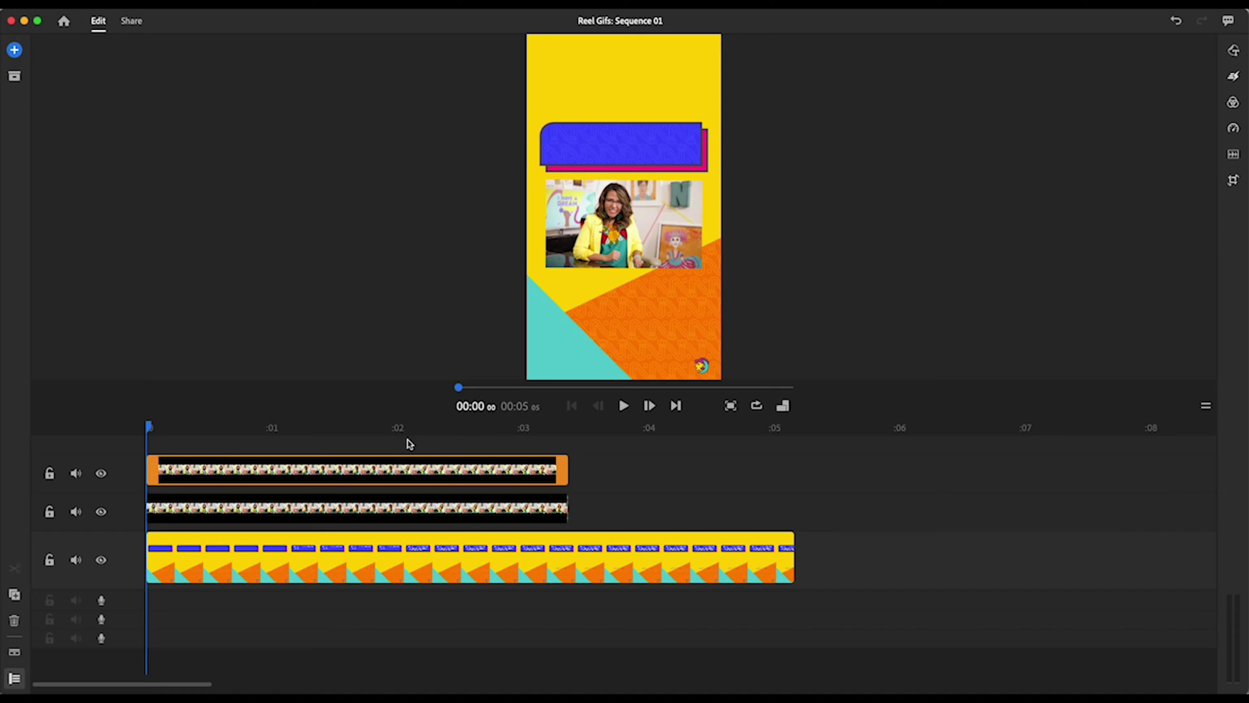
pyautogui.moveTo(356, 471); pyautogui.dragTo(771, 501)
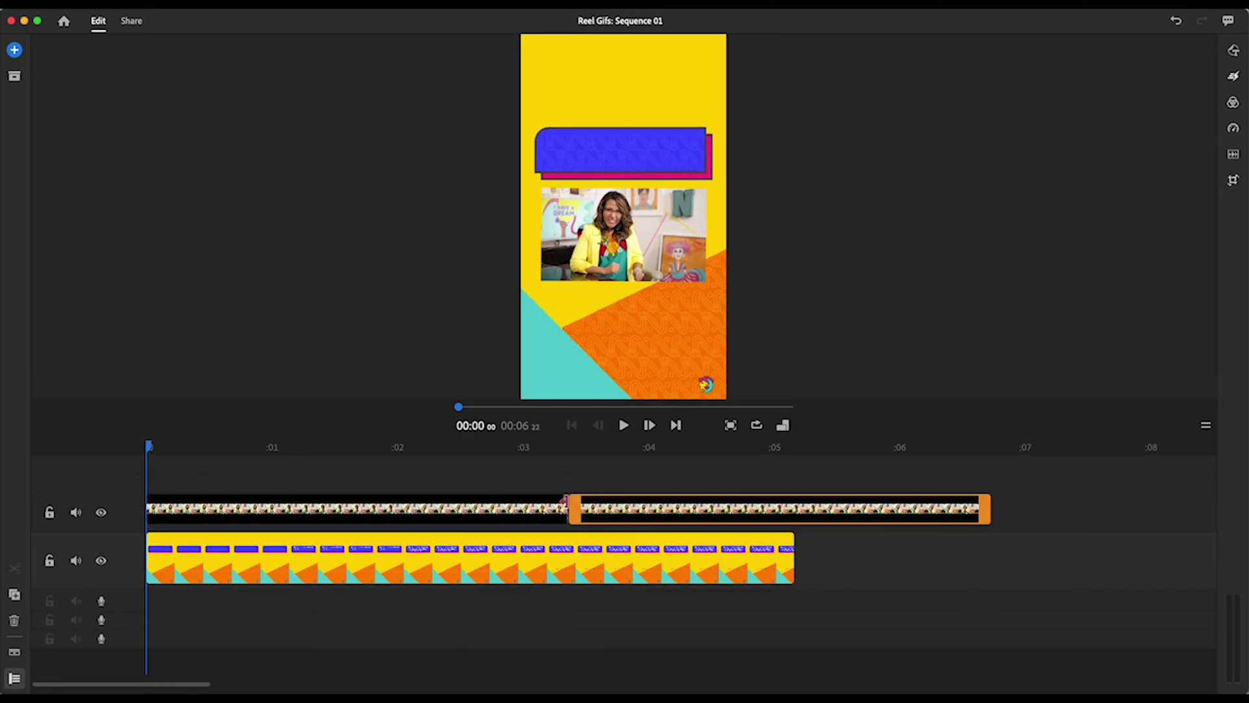
pyautogui.click(560, 507)
pyautogui.moveTo(561, 450); pyautogui.dragTo(795, 449)
pyautogui.click(781, 517)
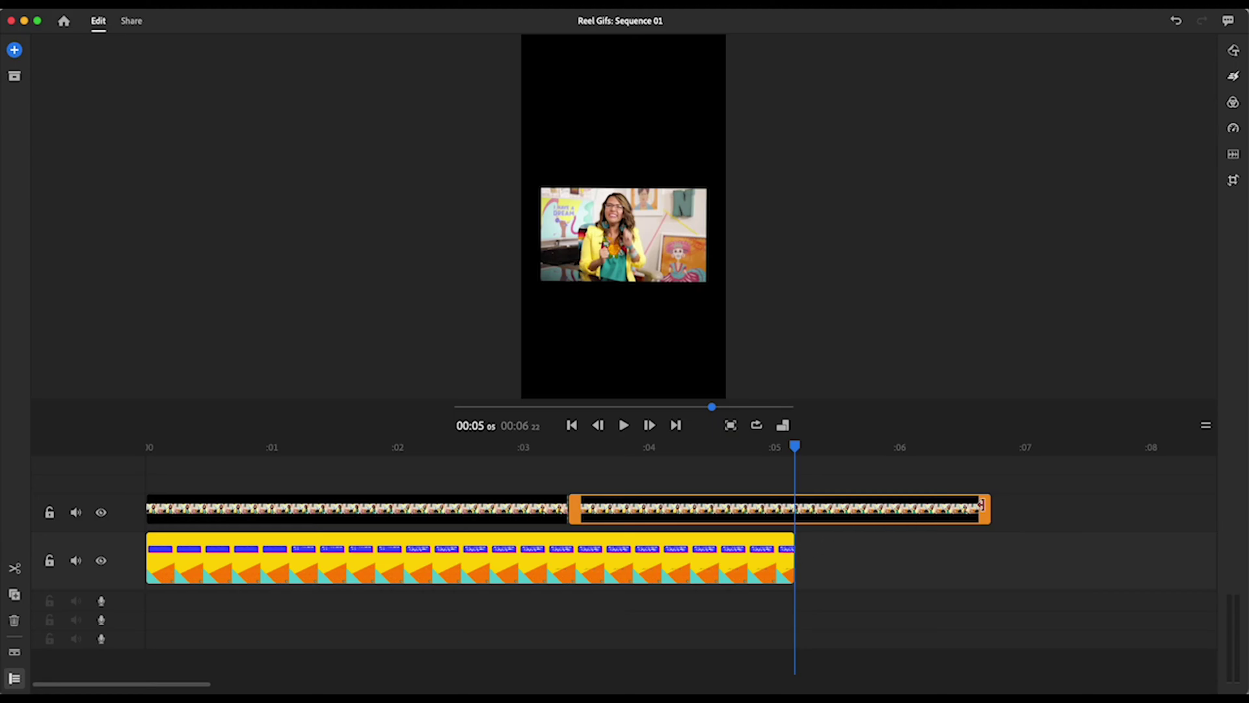
pyautogui.moveTo(984, 505); pyautogui.dragTo(792, 519)
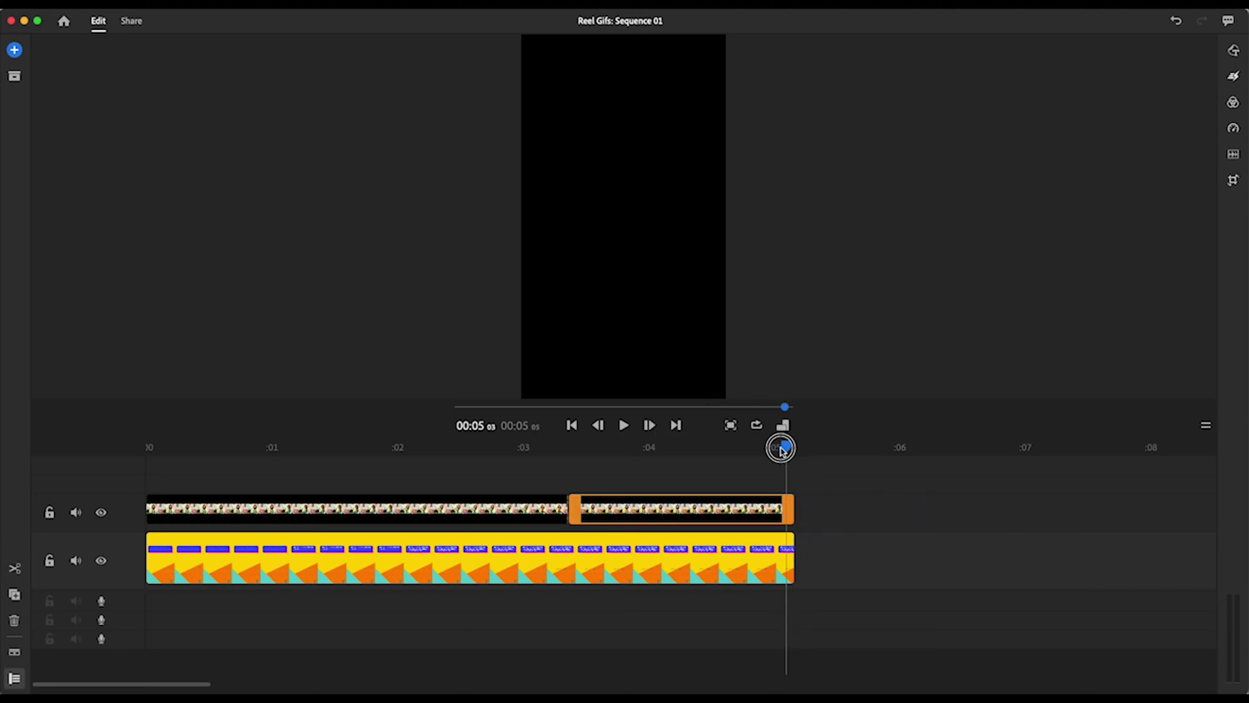
pyautogui.moveTo(775, 446)
pyautogui.mouseDown()
pyautogui.moveTo(525, 454)
pyautogui.moveTo(792, 447)
pyautogui.mouseUp()
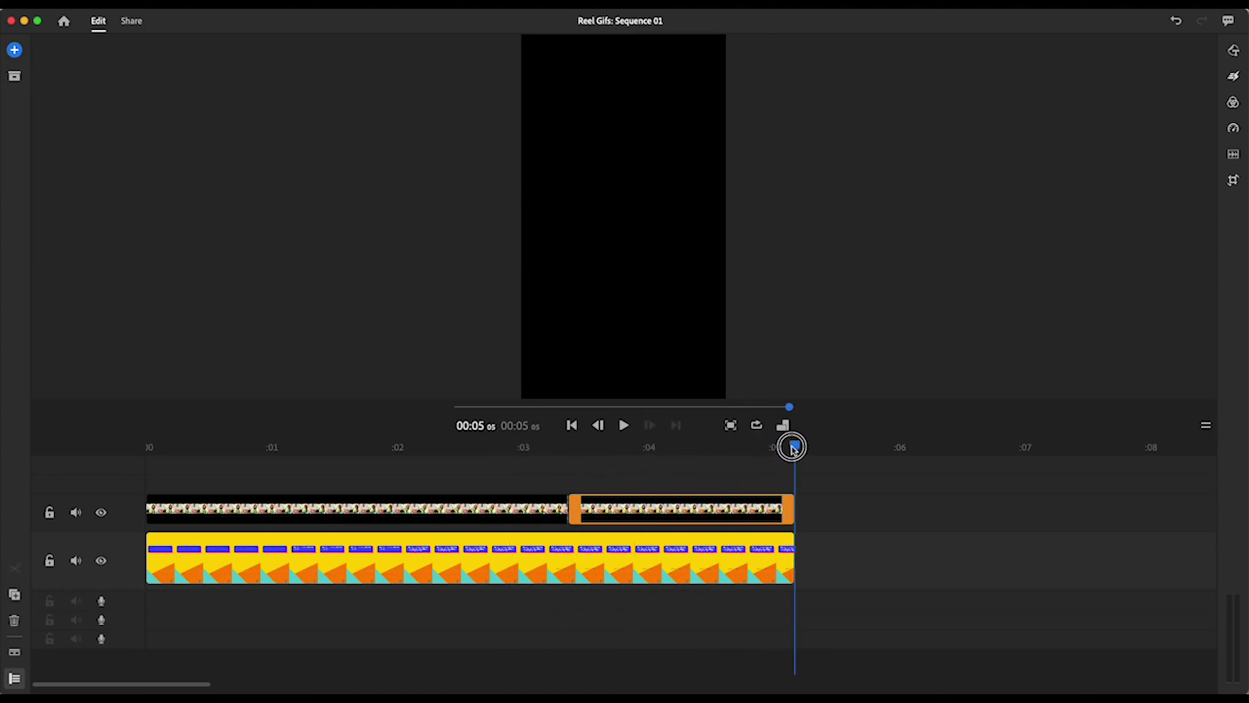
pyautogui.click(747, 566)
# Scrub the playhead between about 2 and 4 seconds to review the caption
pyautogui.click(848, 548)
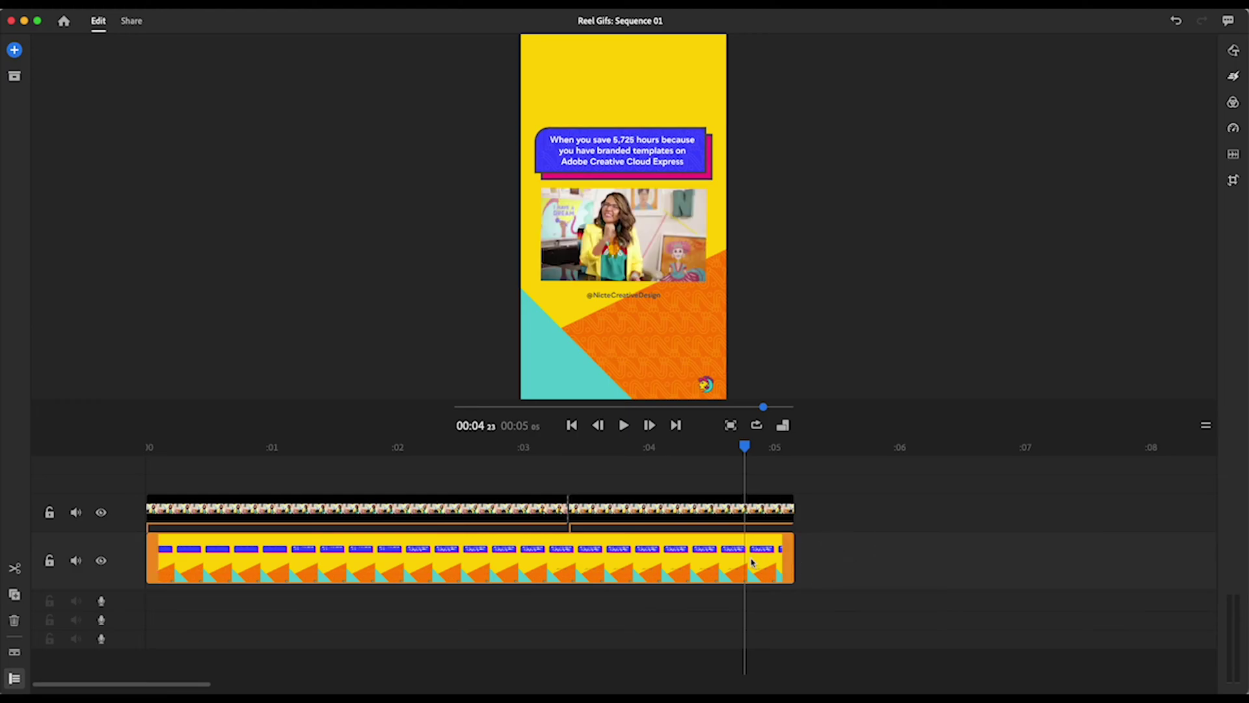
pyautogui.click(649, 562)
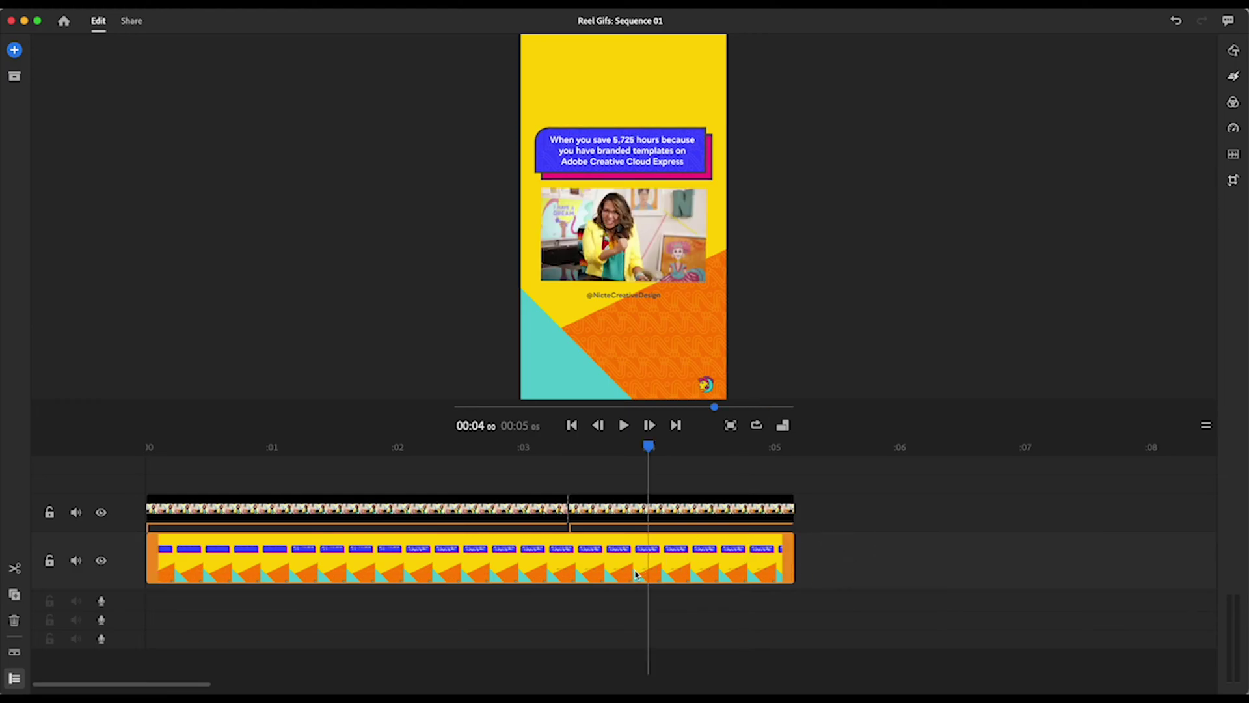
pyautogui.moveTo(649, 446); pyautogui.dragTo(221, 469)
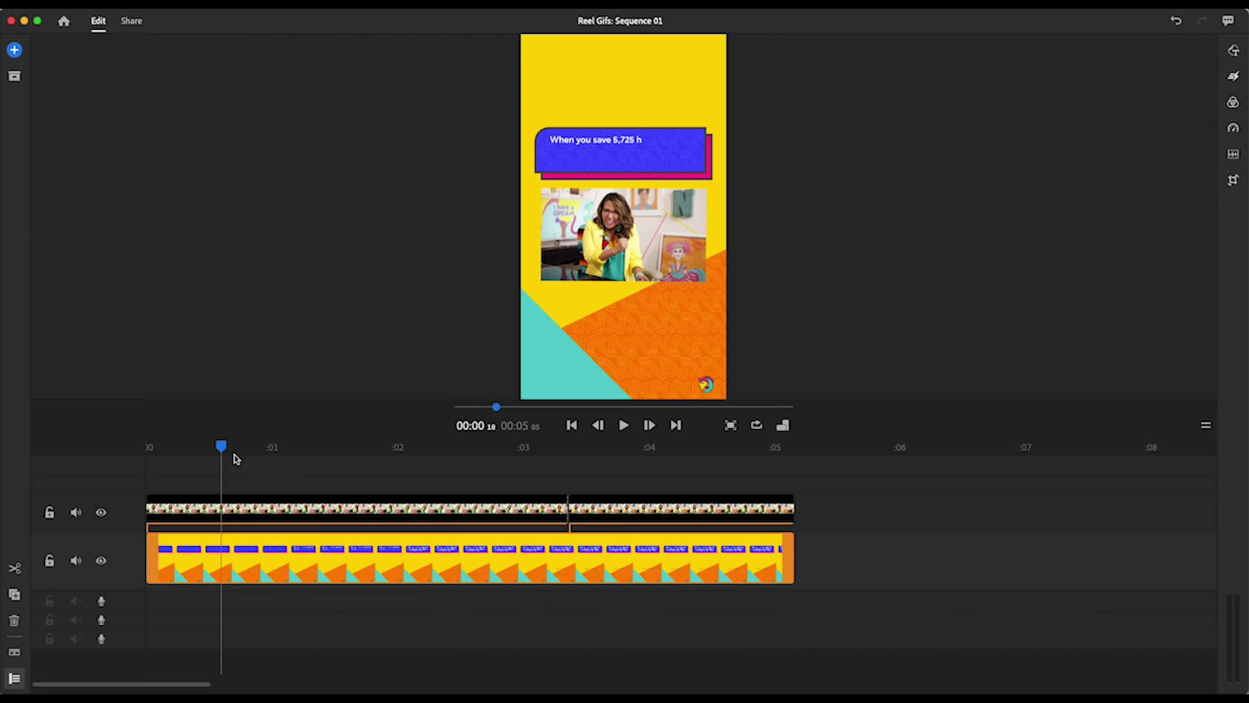
pyautogui.moveTo(228, 454); pyautogui.dragTo(582, 459)
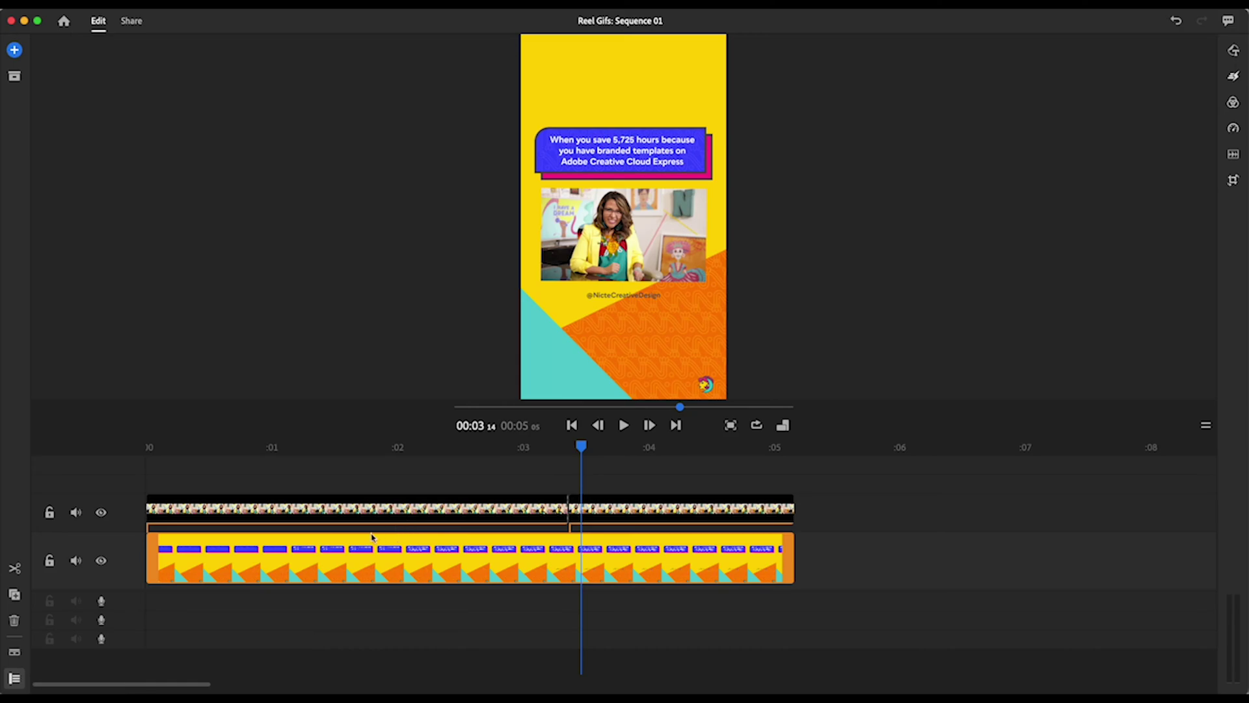
# Duplicate the yellow template clip, trim the copy's end, and return to the sequence start
pyautogui.click(13, 597)
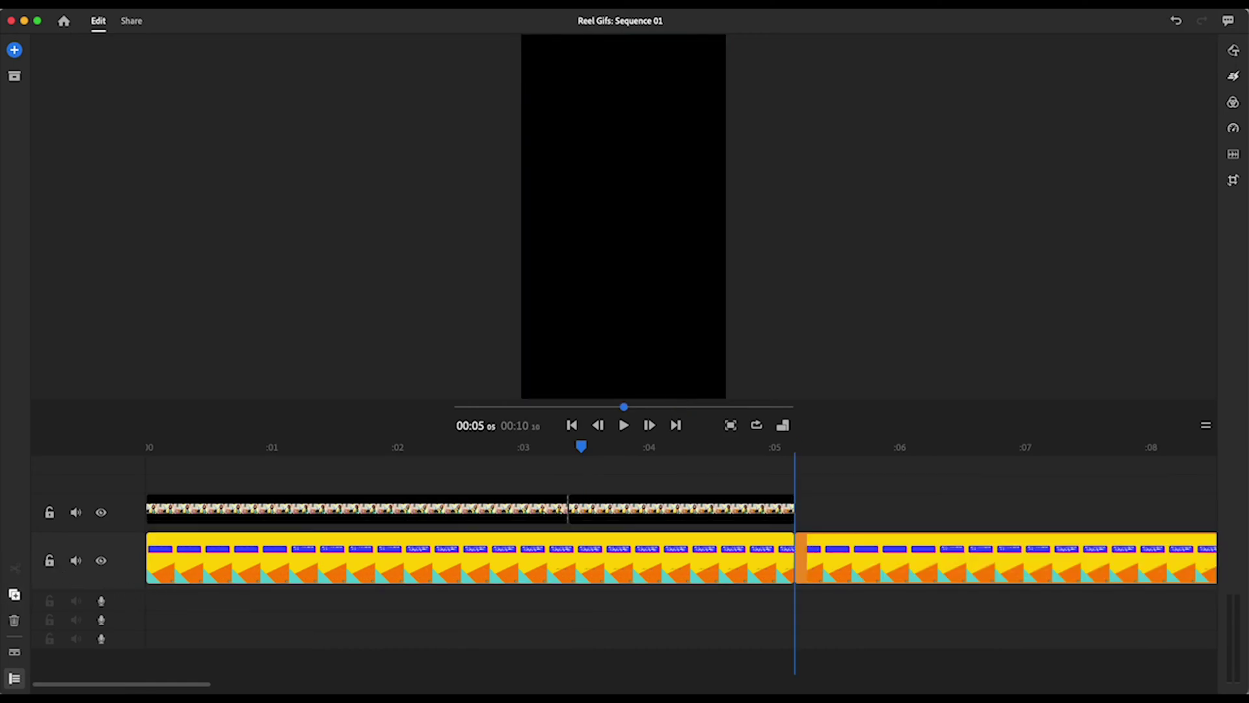
pyautogui.hscroll(10, 863, 549)
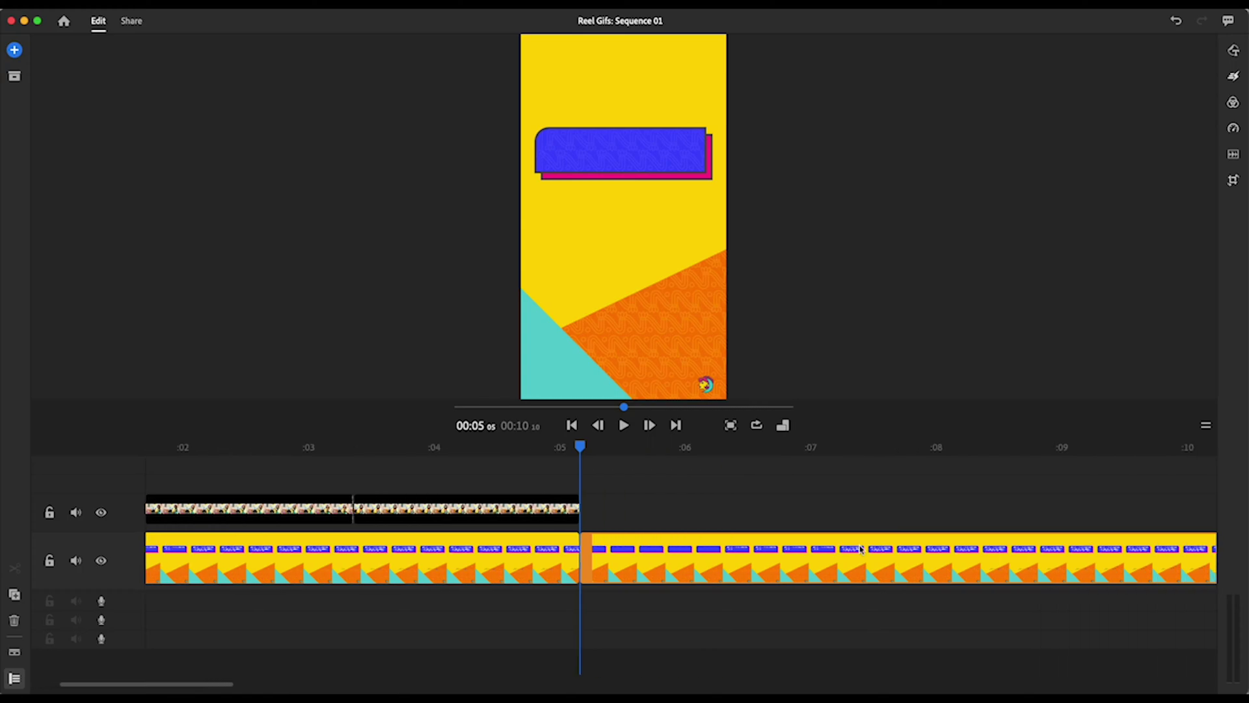
pyautogui.moveTo(442, 449); pyautogui.dragTo(890, 444)
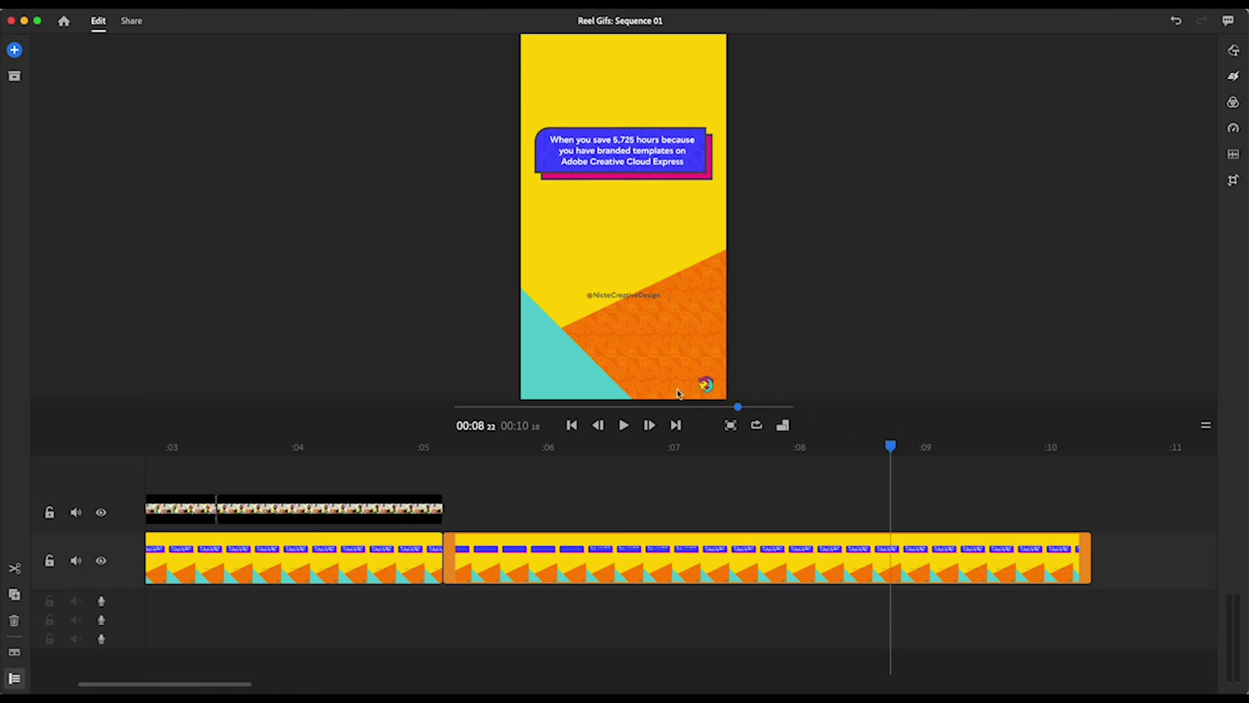
pyautogui.moveTo(447, 556); pyautogui.dragTo(895, 553)
pyautogui.moveTo(444, 447); pyautogui.dragTo(472, 447)
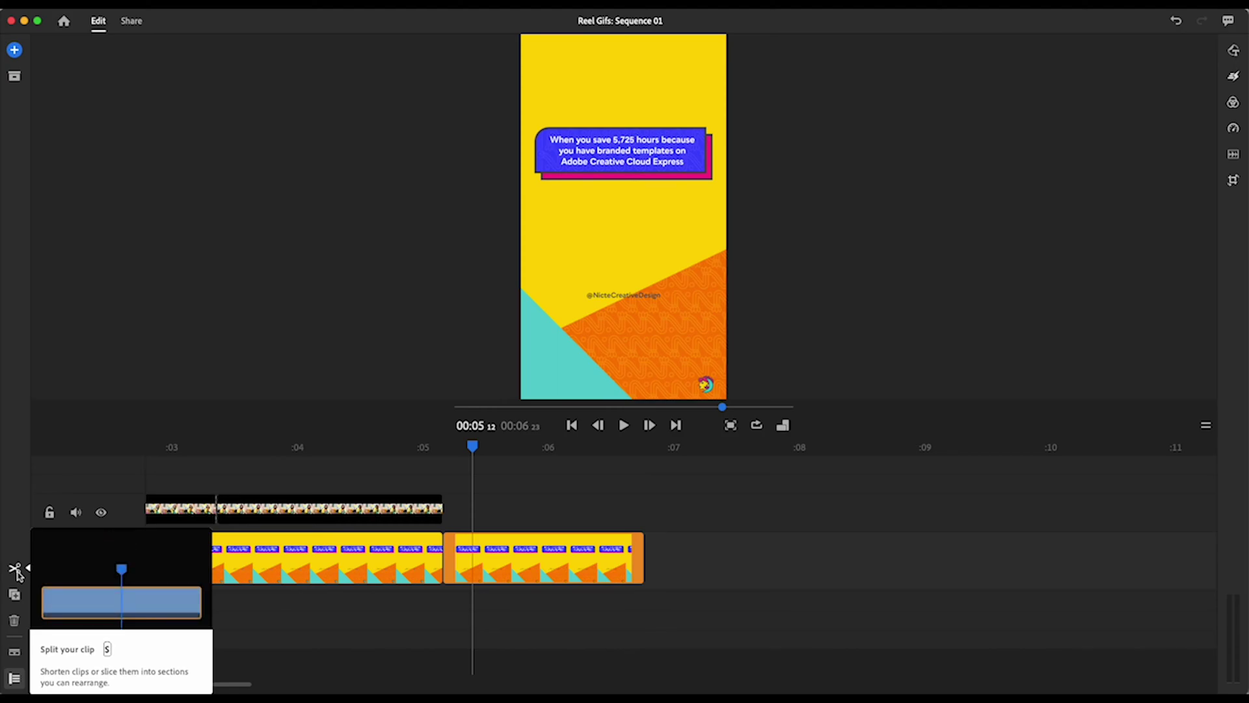
pyautogui.moveTo(412, 448); pyautogui.dragTo(144, 449)
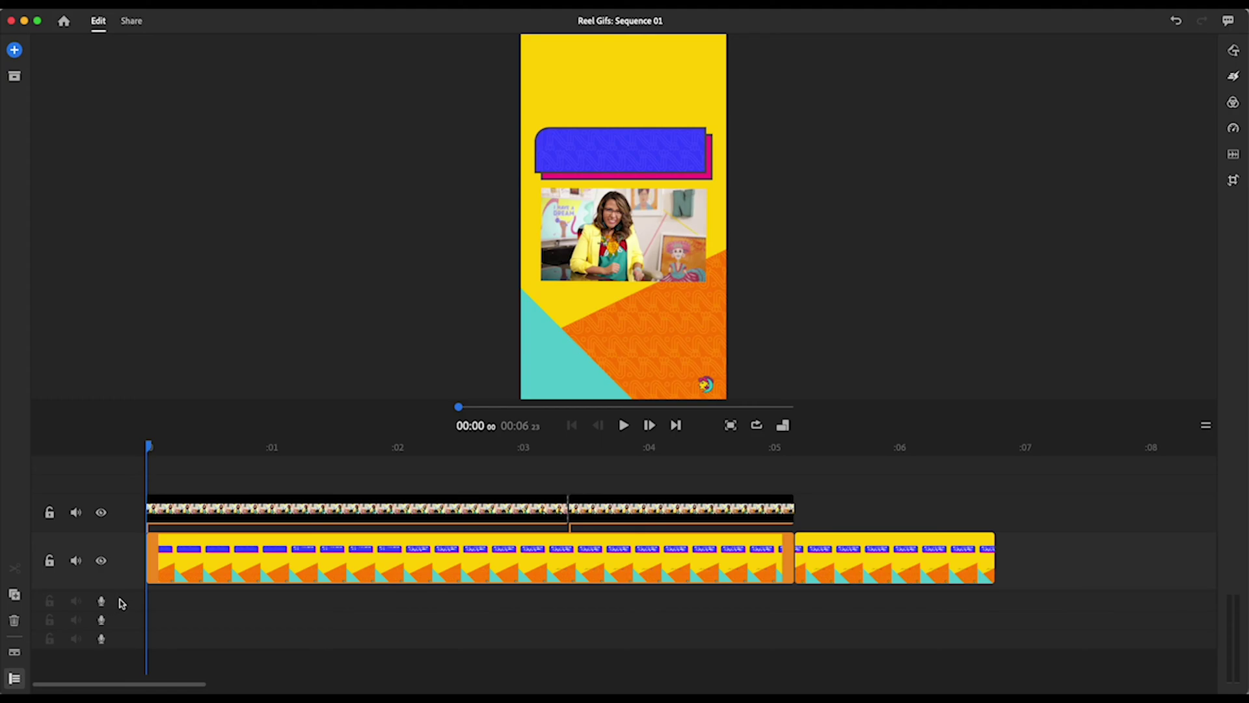
# Add 'Reggaeton Beach' from the Soundtracks audio category to the sequence below the video clips
pyautogui.click(14, 50)
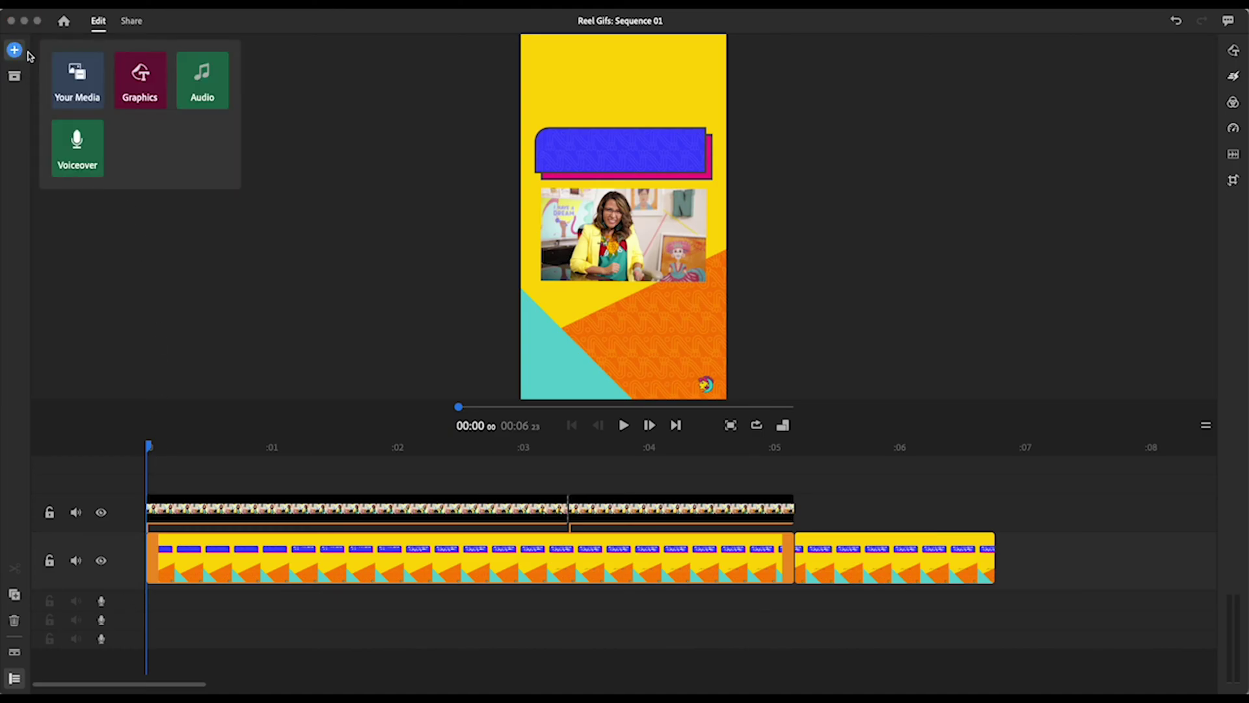
pyautogui.click(190, 97)
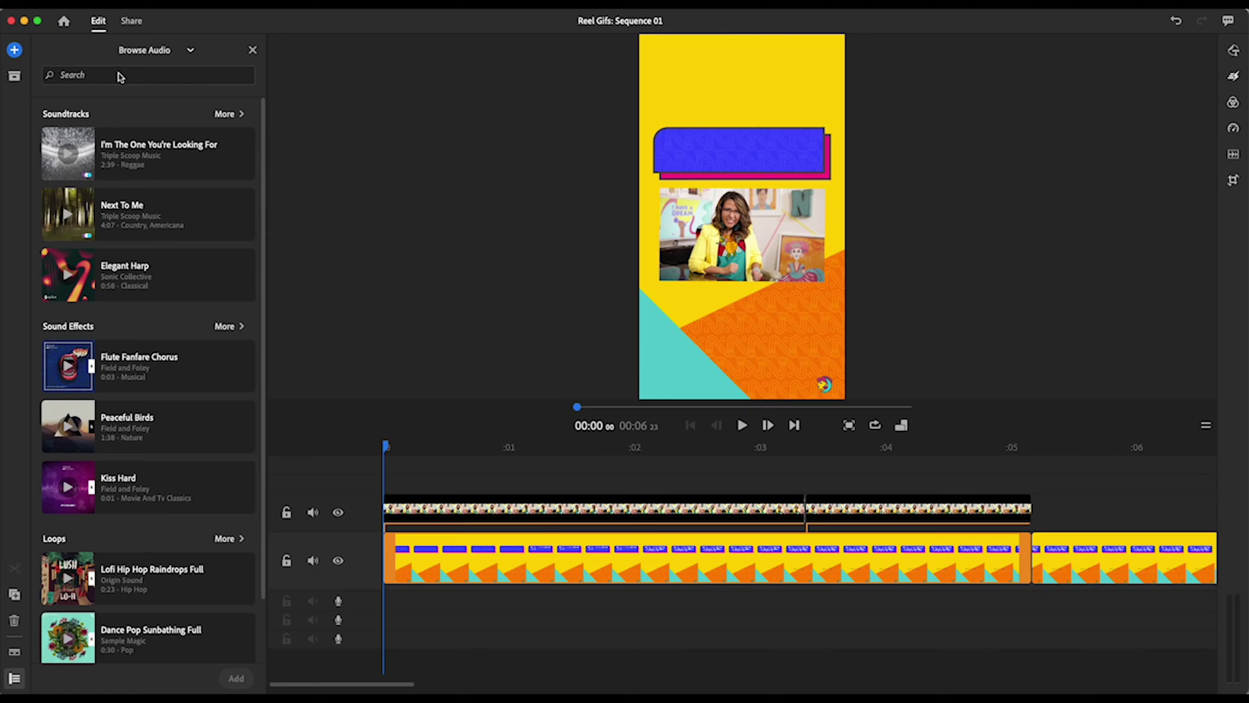
pyautogui.click(157, 49)
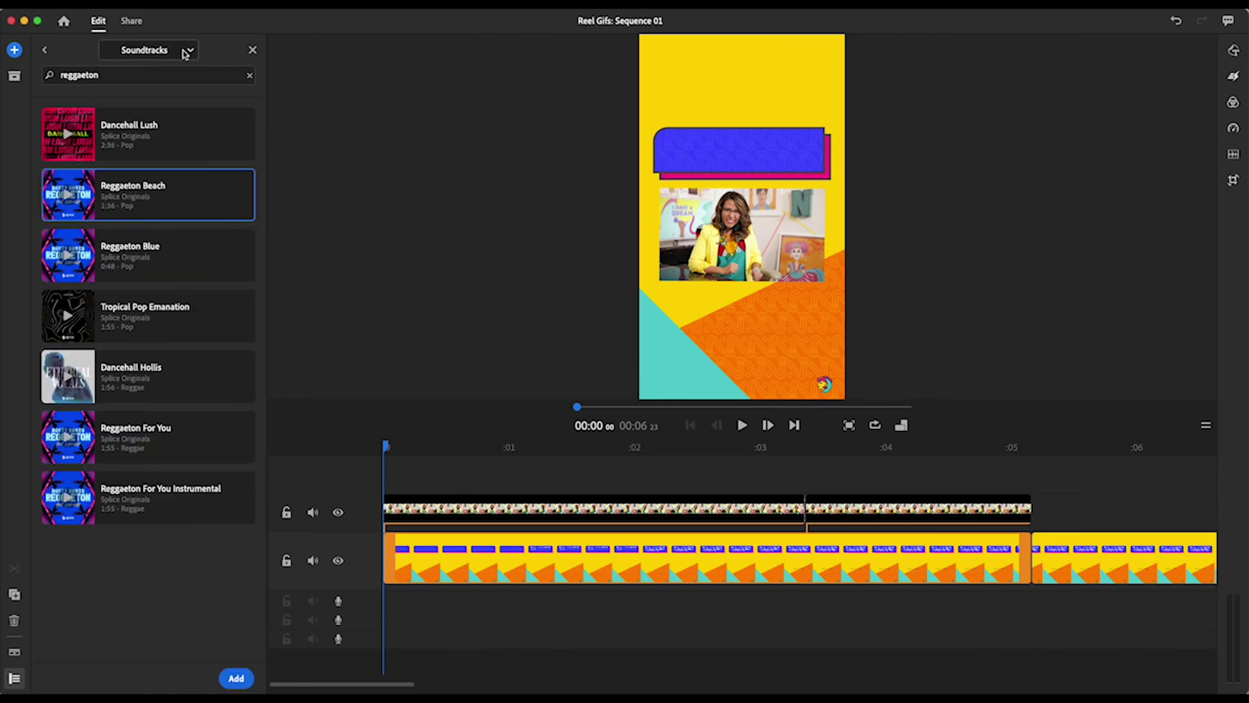
pyautogui.click(184, 50)
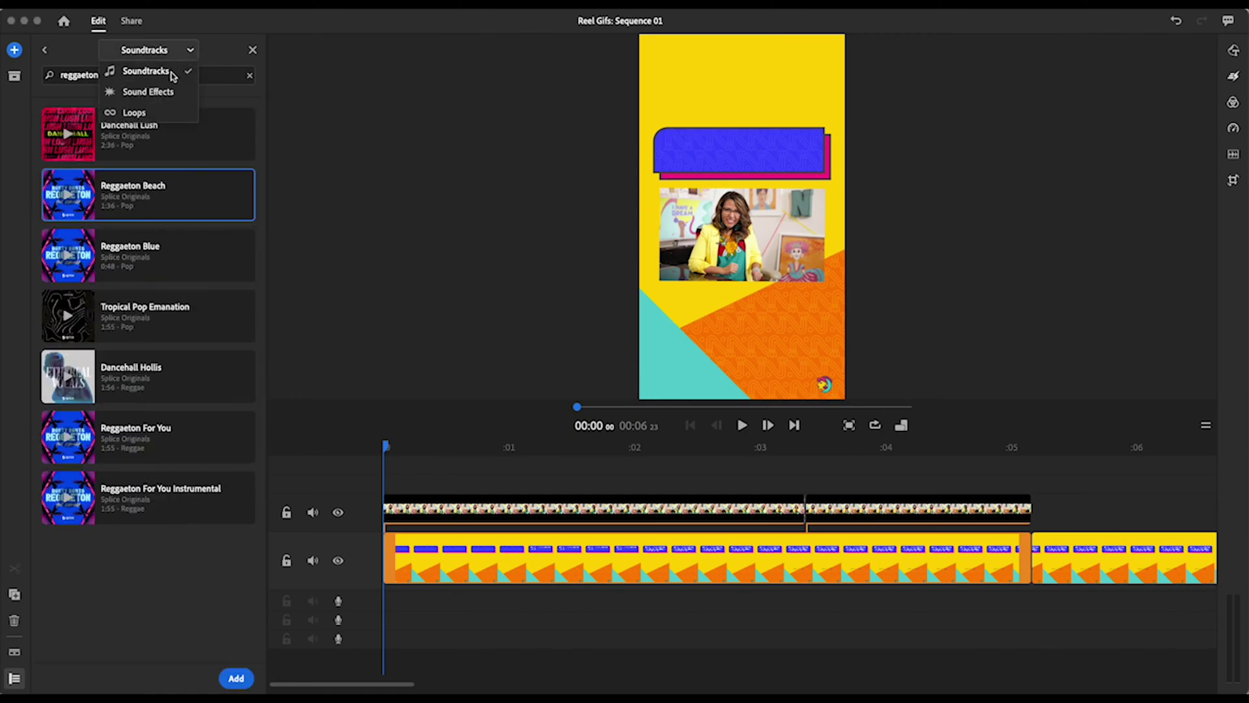
pyautogui.click(150, 70)
pyautogui.click(118, 76)
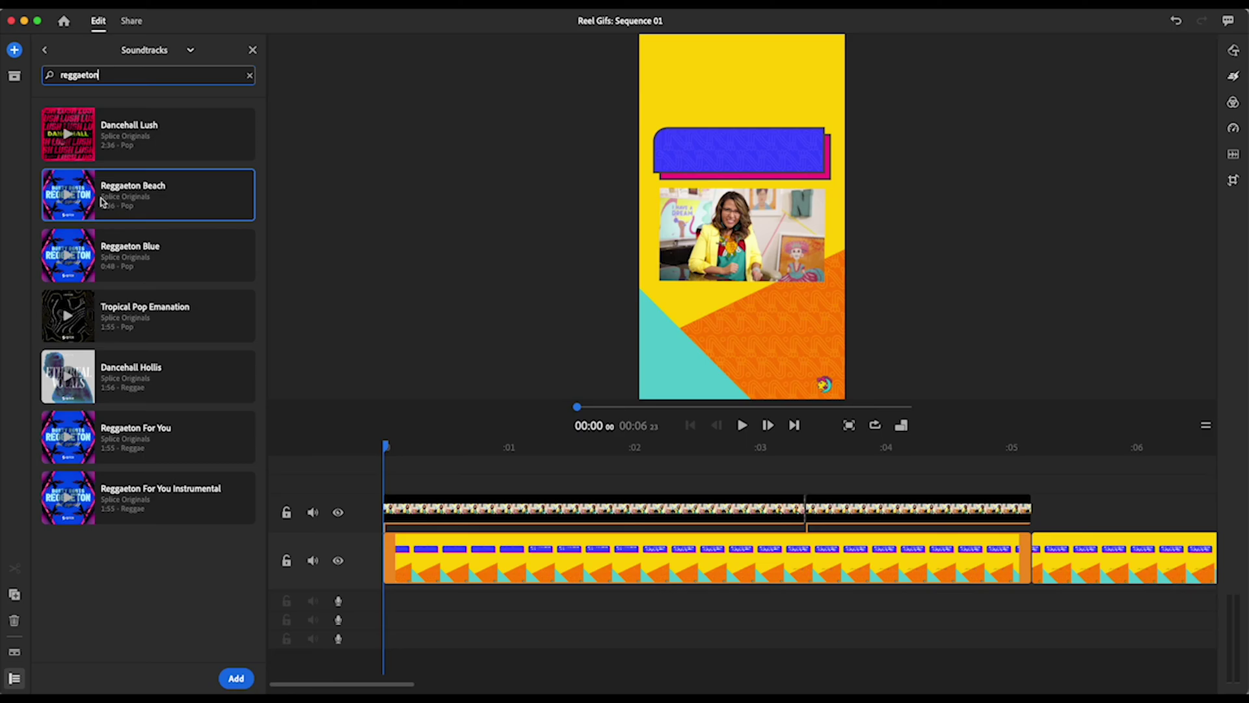
pyautogui.click(165, 205)
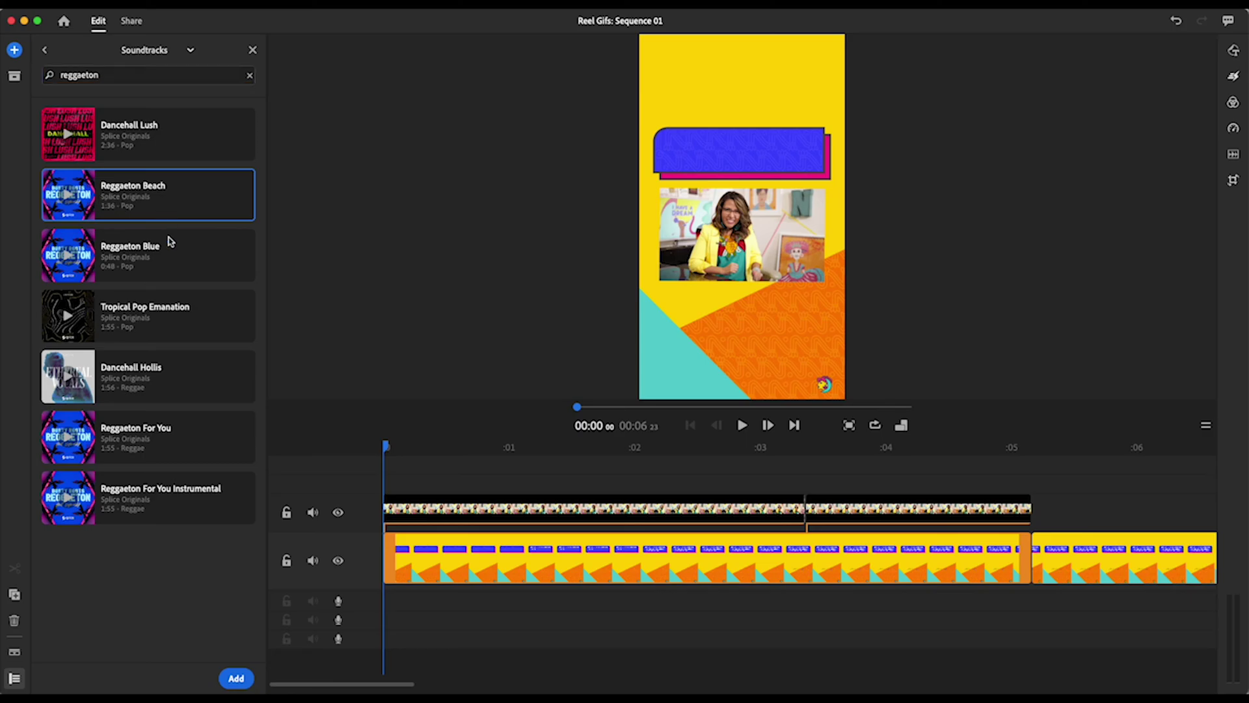
pyautogui.click(236, 679)
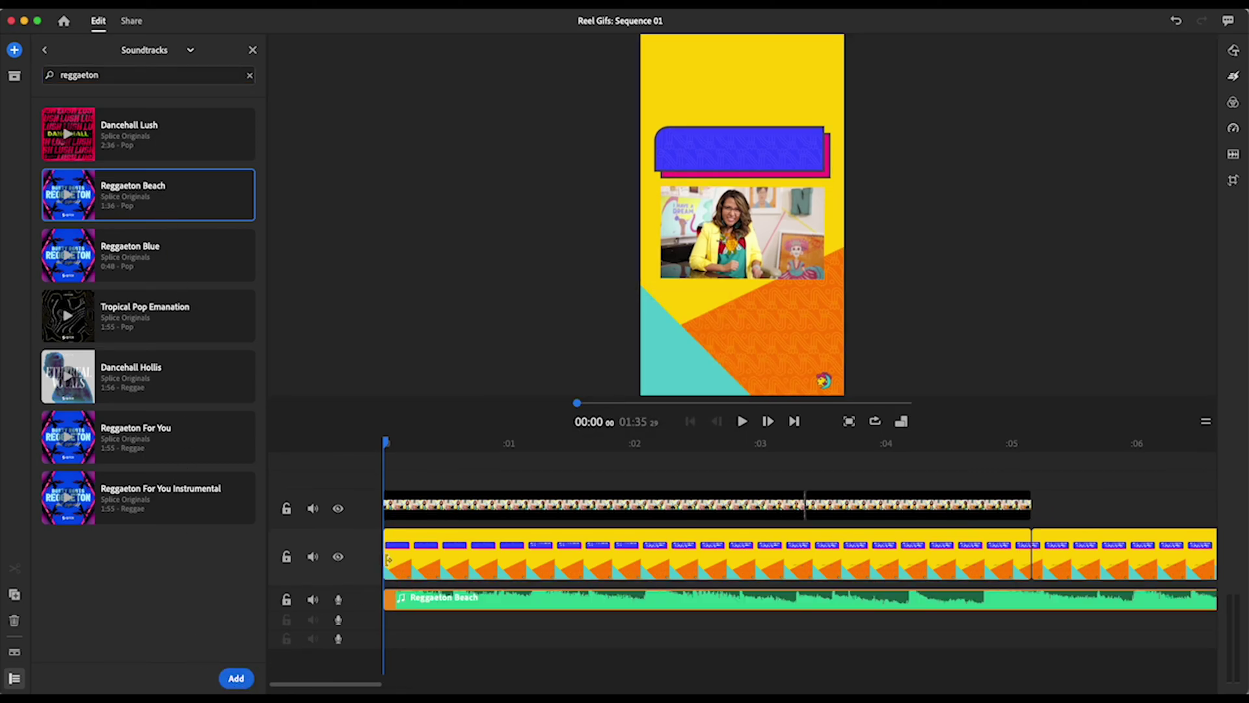
# Expand the audio track, enlarge the timeline, and put the playhead on the beat drop near 2 seconds
pyautogui.moveTo(385, 447); pyautogui.dragTo(661, 444)
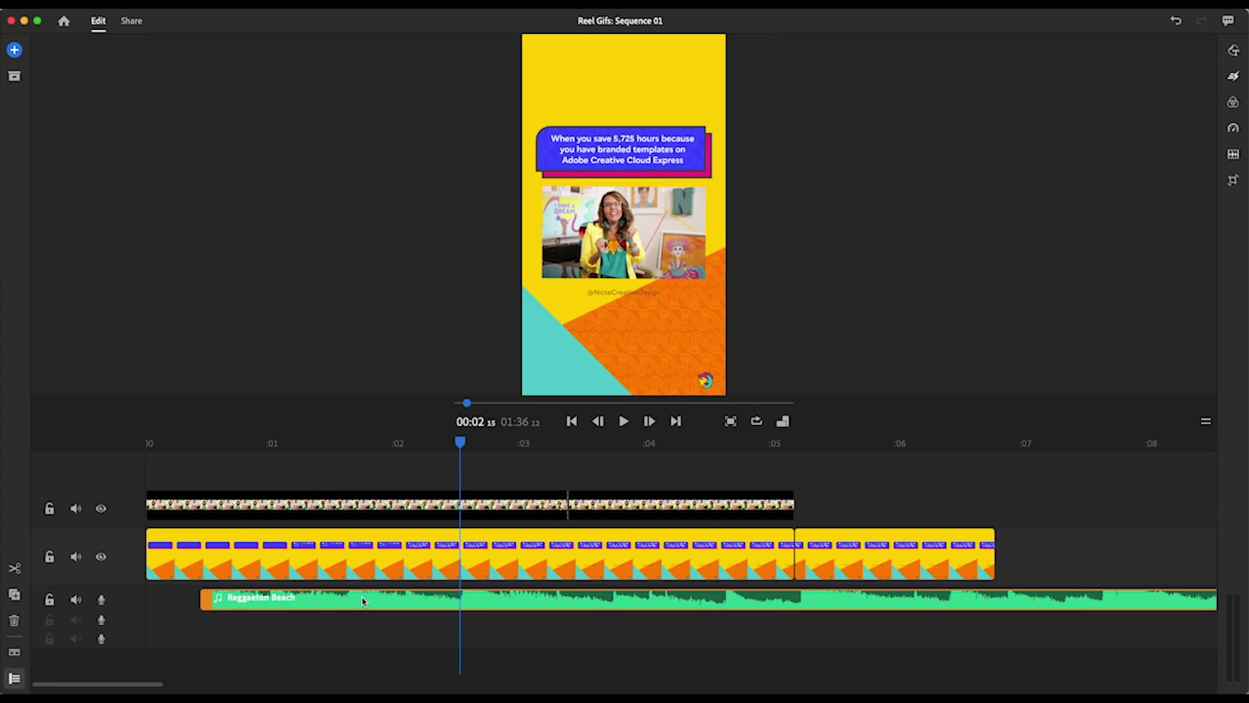
pyautogui.moveTo(397, 598); pyautogui.dragTo(344, 598)
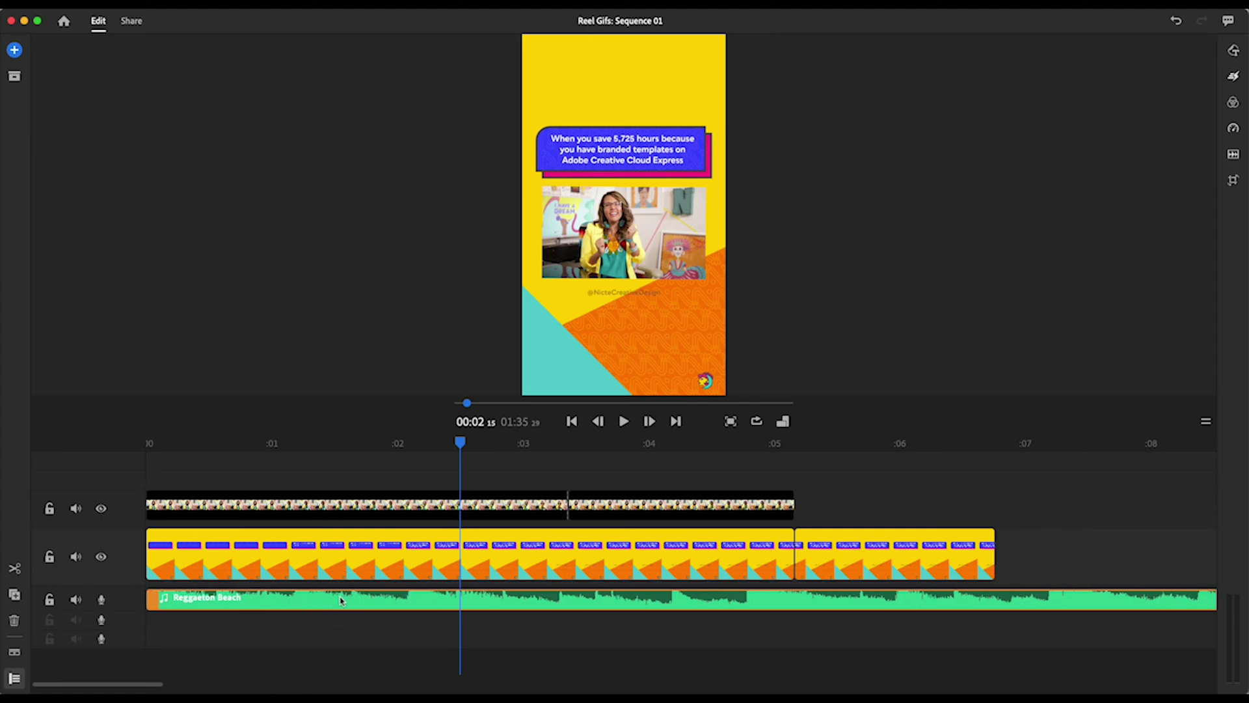
pyautogui.click(15, 654)
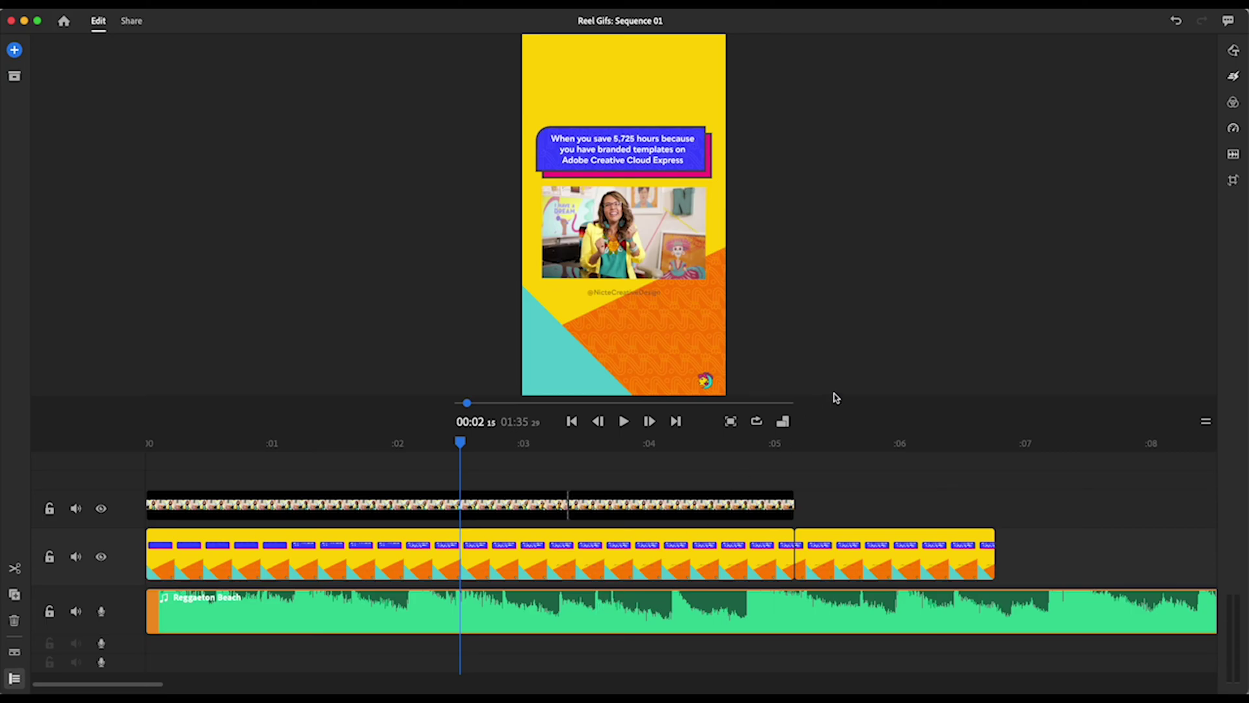
pyautogui.moveTo(1206, 423); pyautogui.dragTo(1205, 240)
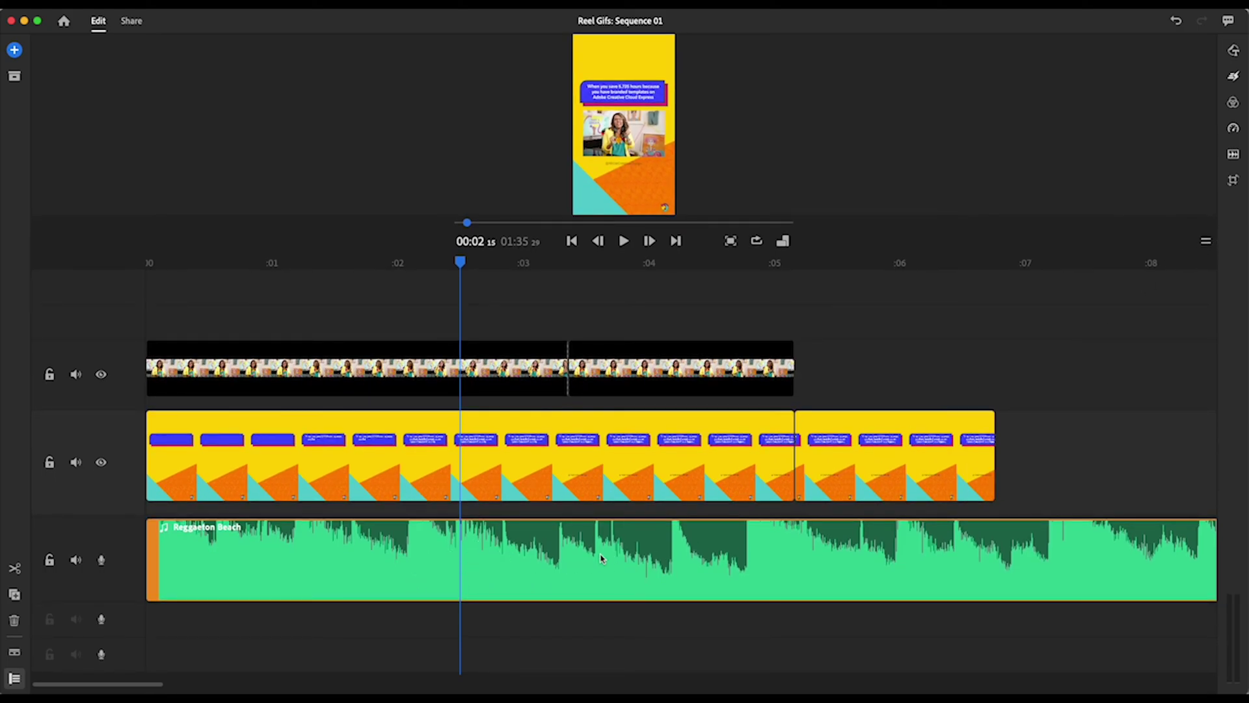
pyautogui.moveTo(460, 261); pyautogui.dragTo(406, 265)
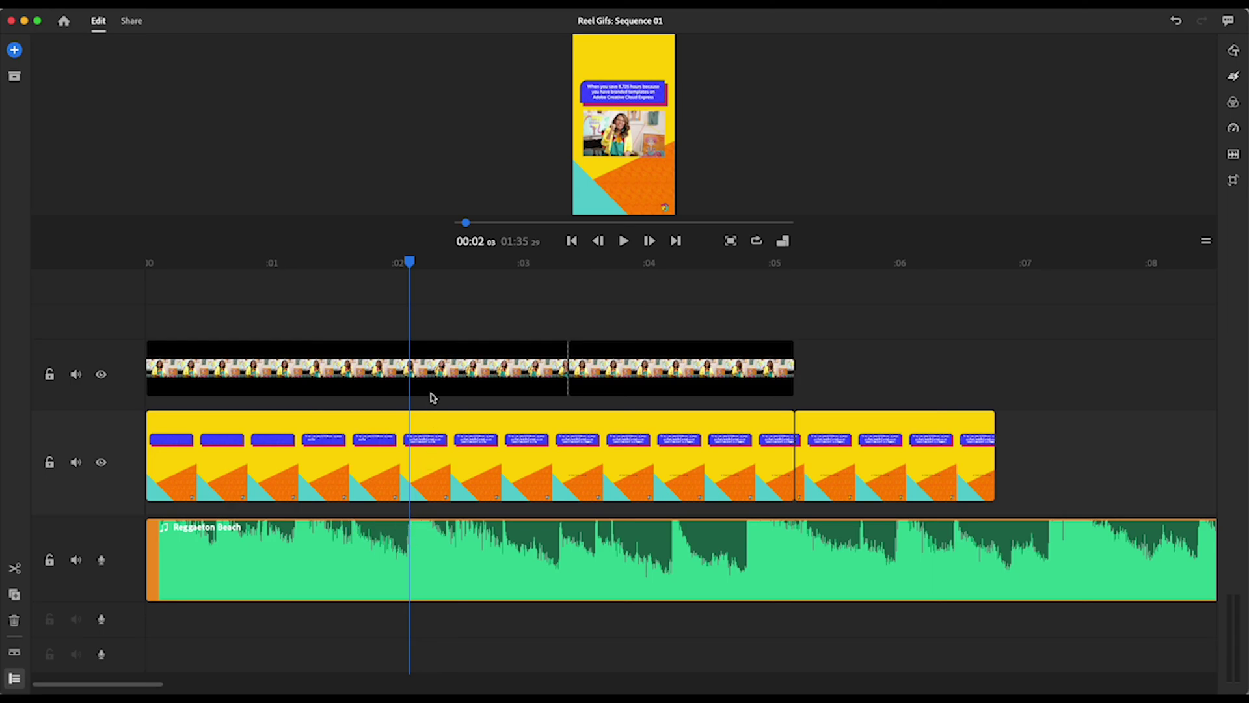
pyautogui.moveTo(411, 260); pyautogui.dragTo(488, 258)
# Trim the song's intro to the playhead, move it to 0:00, and end it with the video
pyautogui.click(511, 545)
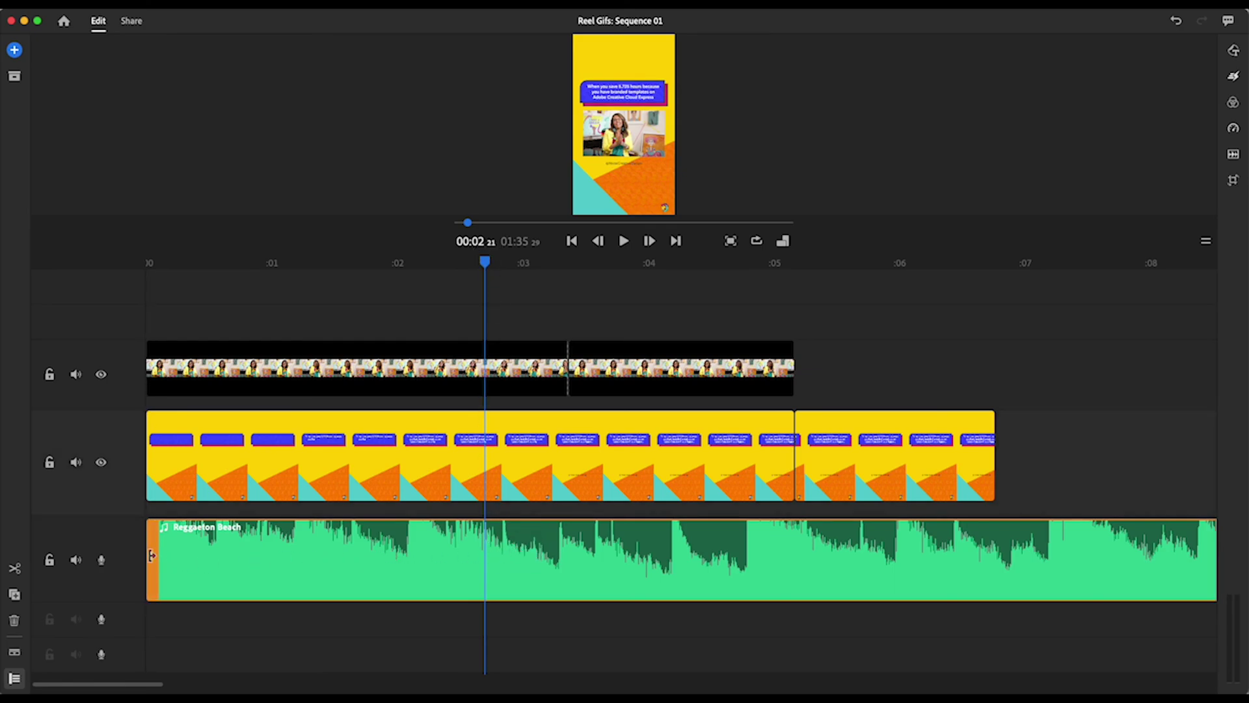
pyautogui.moveTo(160, 557); pyautogui.dragTo(480, 549)
pyautogui.moveTo(624, 555); pyautogui.dragTo(272, 571)
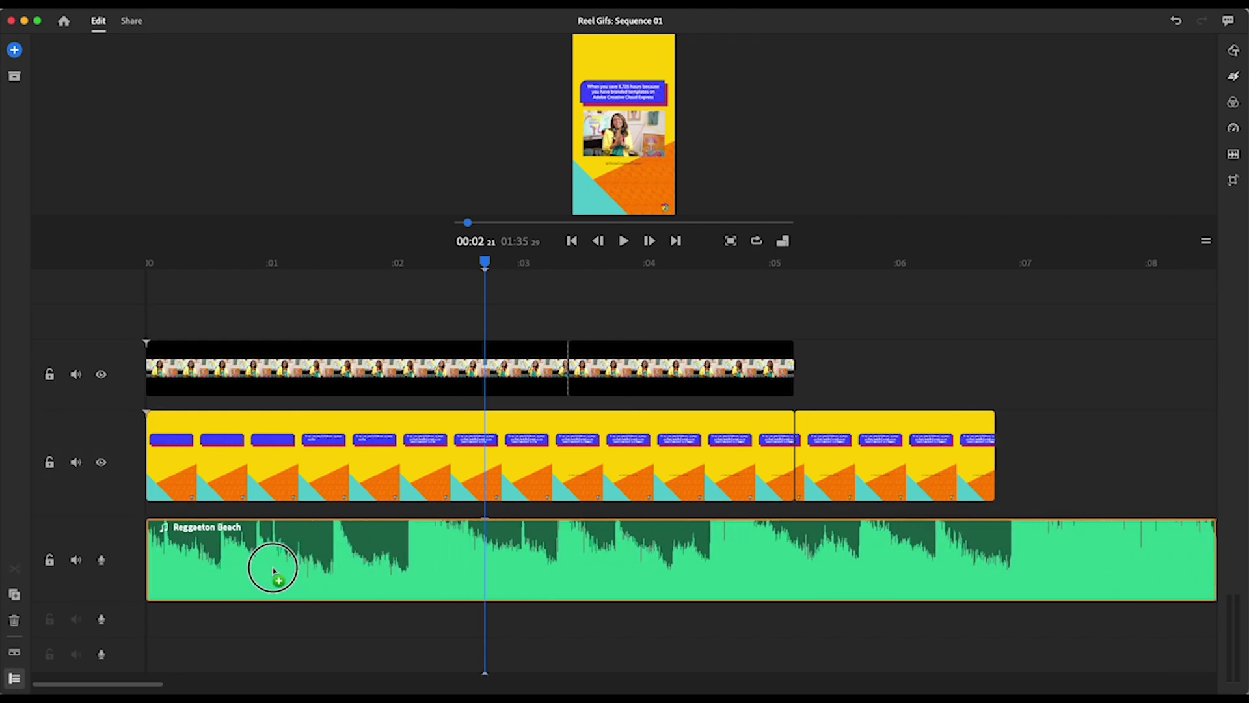
pyautogui.moveTo(533, 550)
pyautogui.mouseDown()
pyautogui.moveTo(552, 555)
pyautogui.moveTo(531, 554)
pyautogui.mouseUp()
pyautogui.moveTo(485, 291); pyautogui.dragTo(146, 325)
pyautogui.click(234, 578)
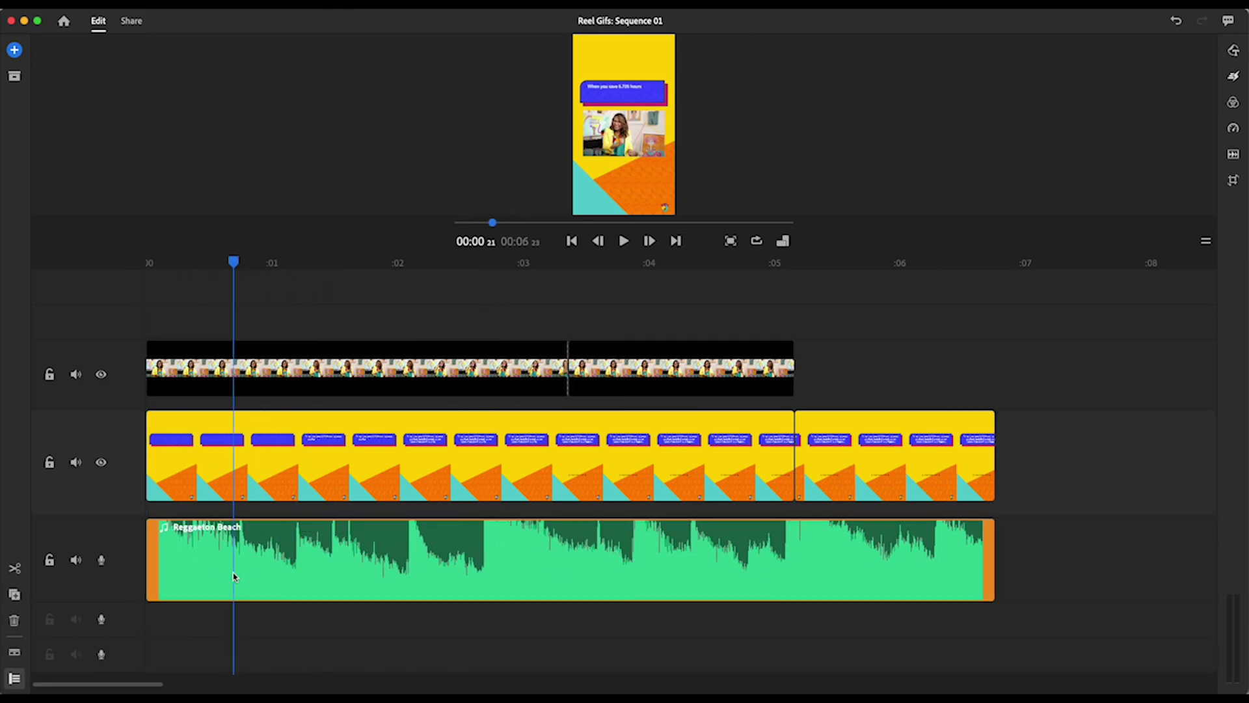
# Enable Auto volume and Auto duck for the Reggaeton Beach clip in the Audio panel
pyautogui.click(1235, 156)
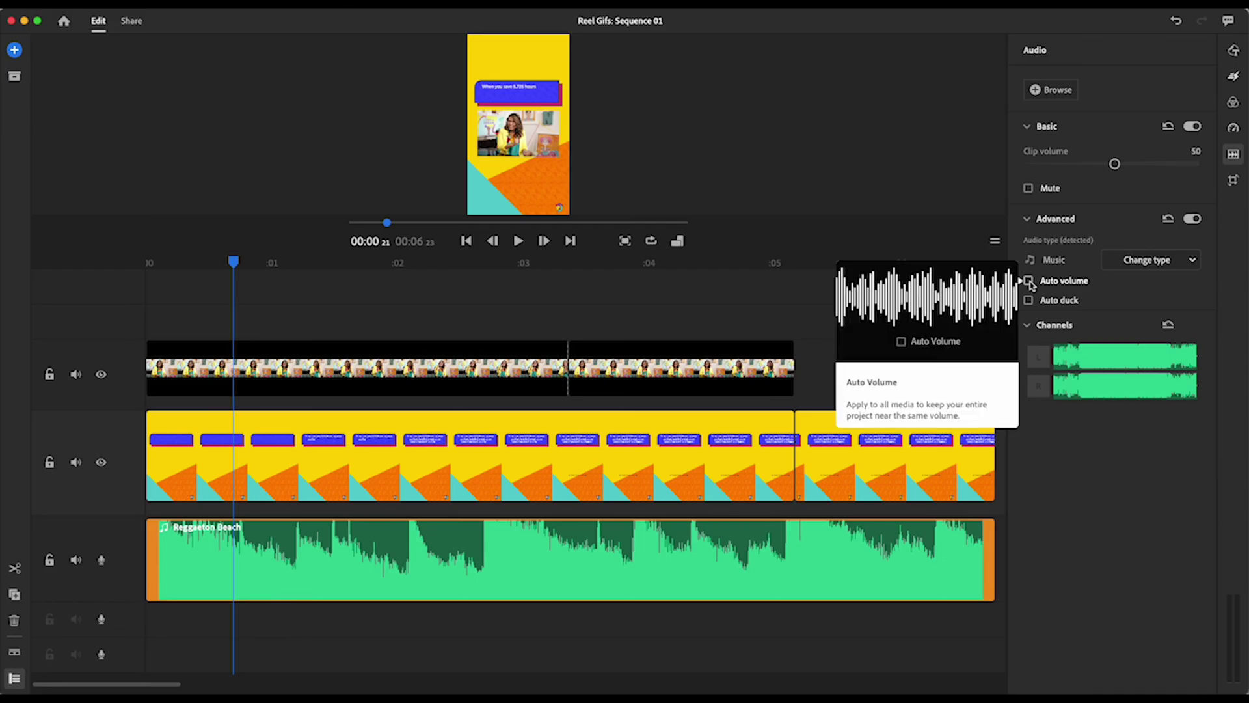
pyautogui.click(1029, 281)
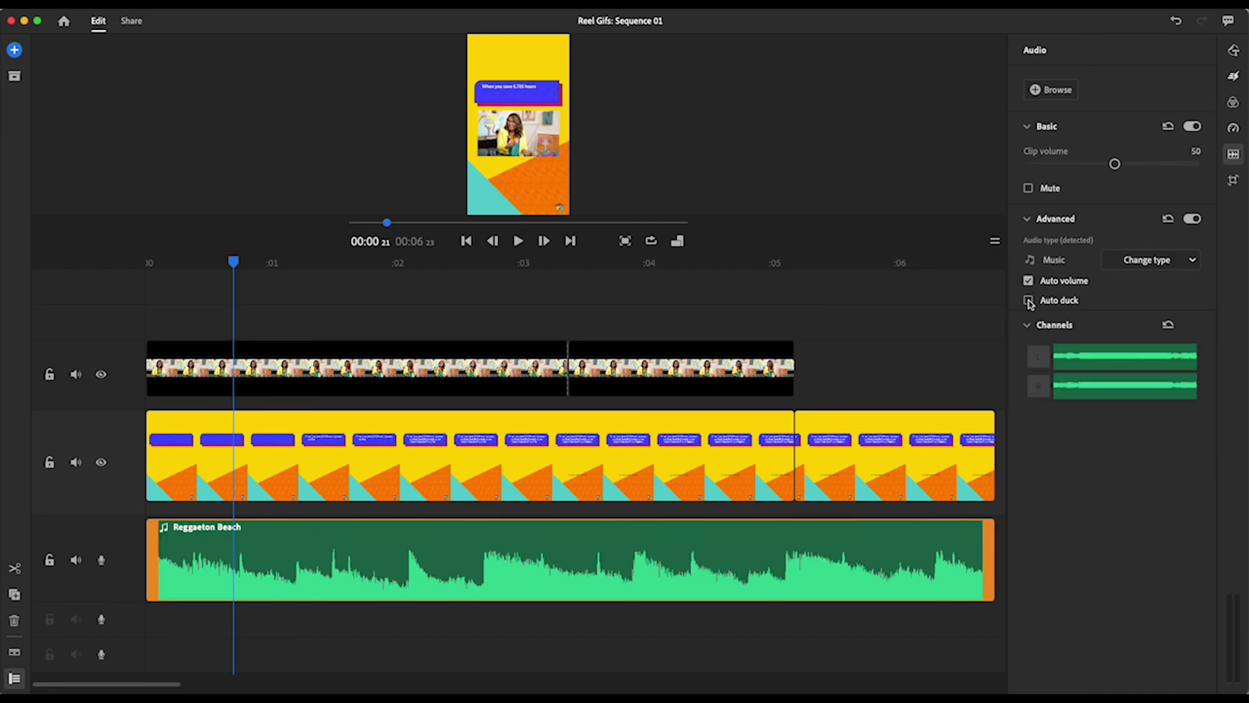
pyautogui.click(1029, 301)
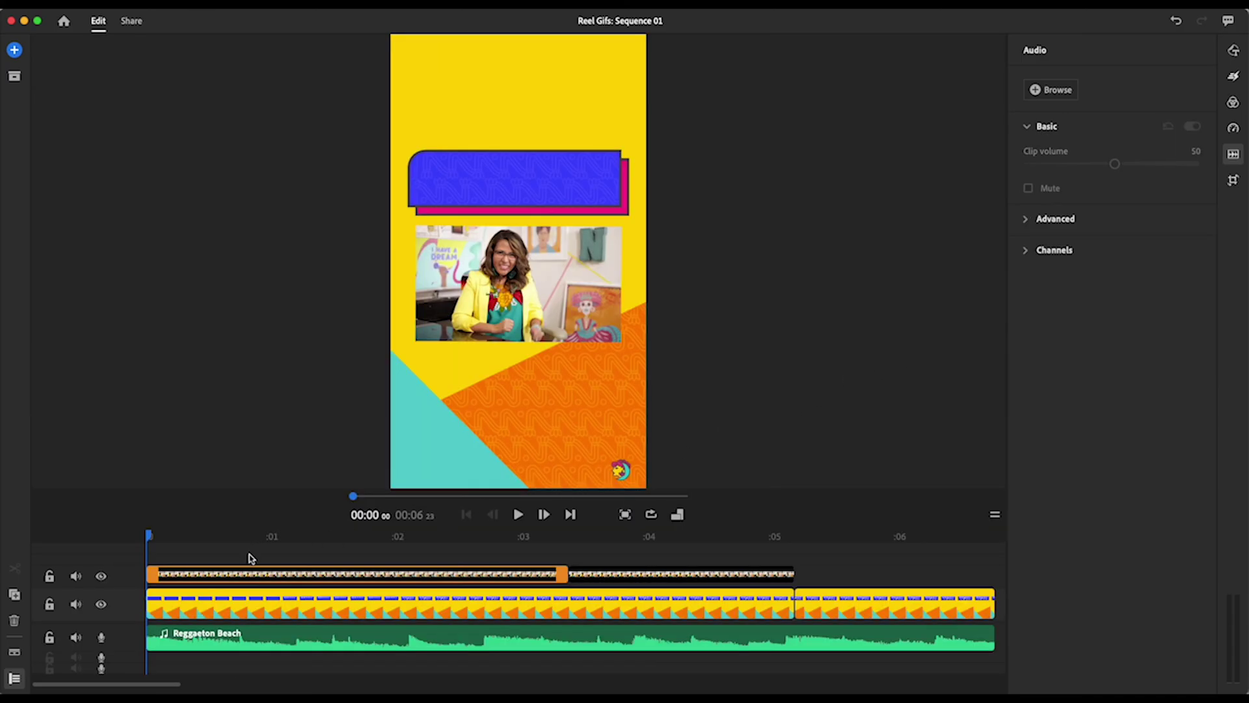
pyautogui.click(198, 582)
pyautogui.click(464, 290)
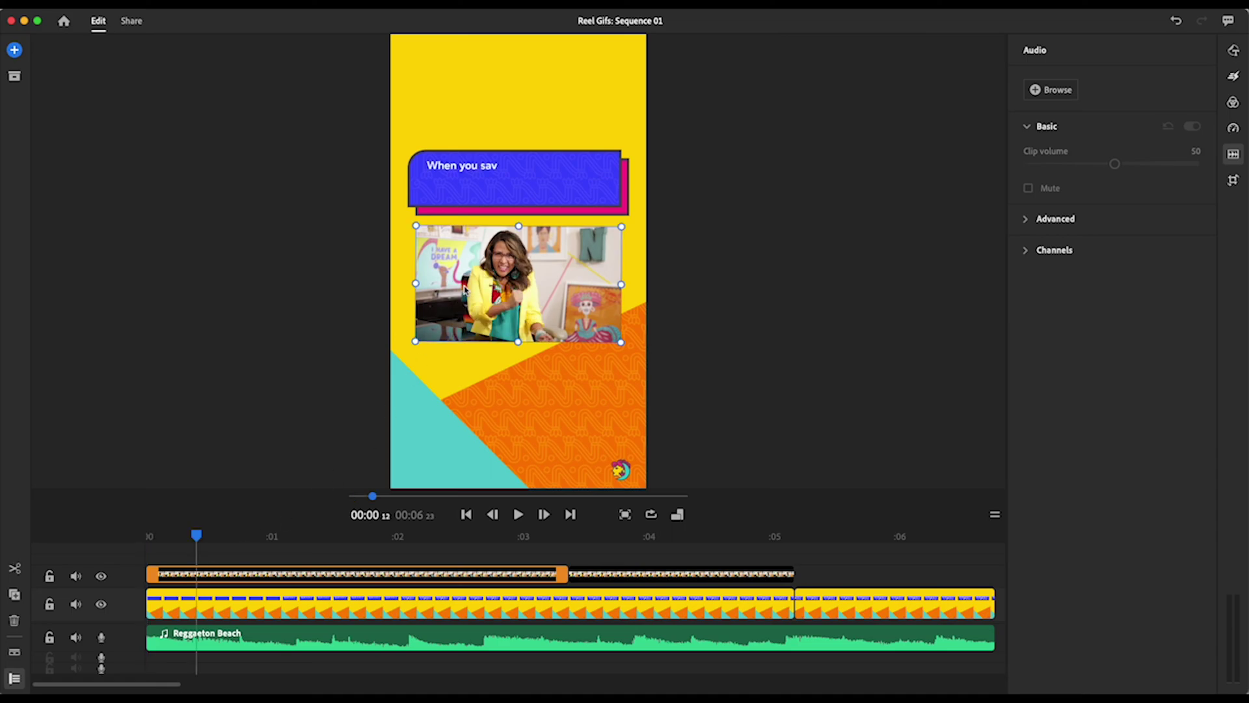
pyautogui.click(296, 604)
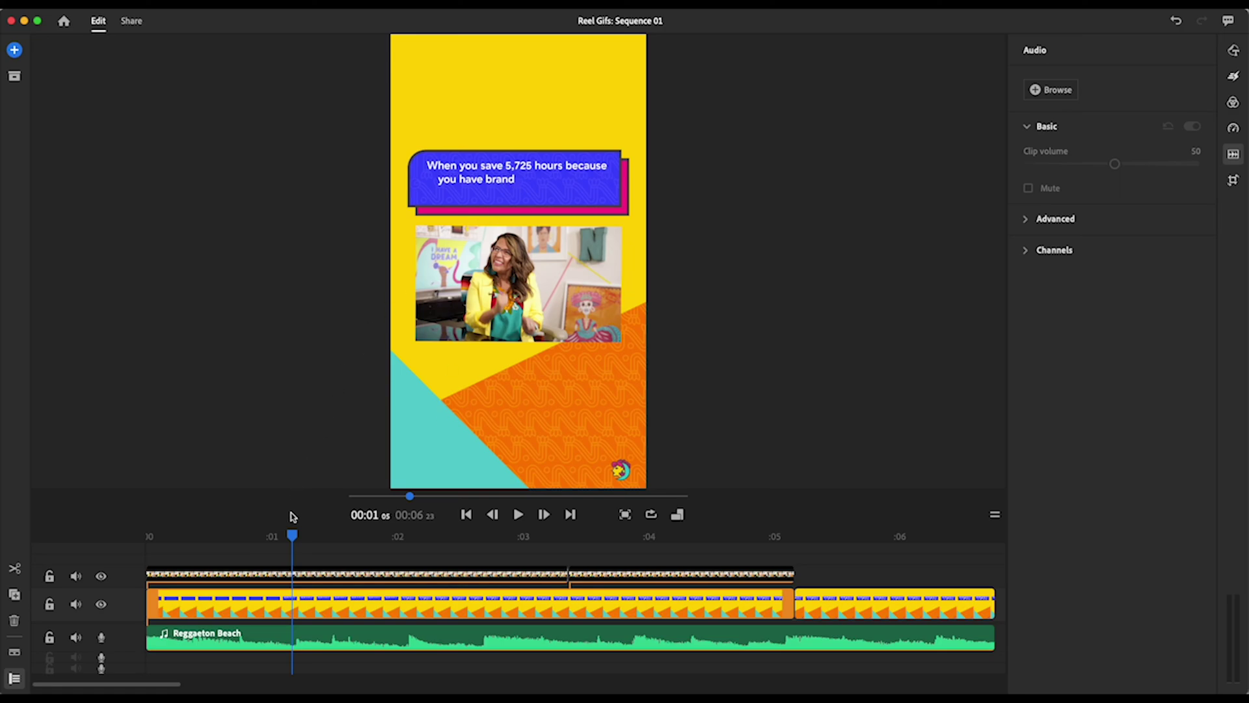
pyautogui.moveTo(293, 534); pyautogui.dragTo(468, 535)
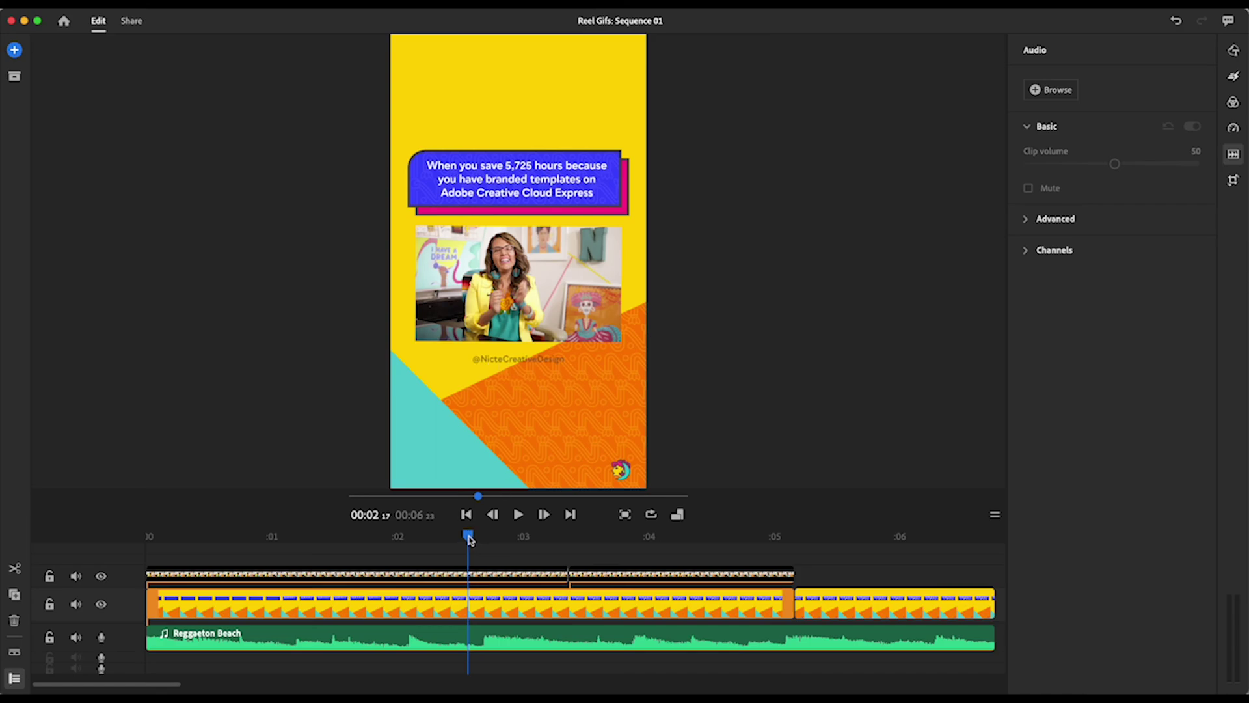
pyautogui.moveTo(469, 535); pyautogui.dragTo(572, 535)
pyautogui.click(310, 645)
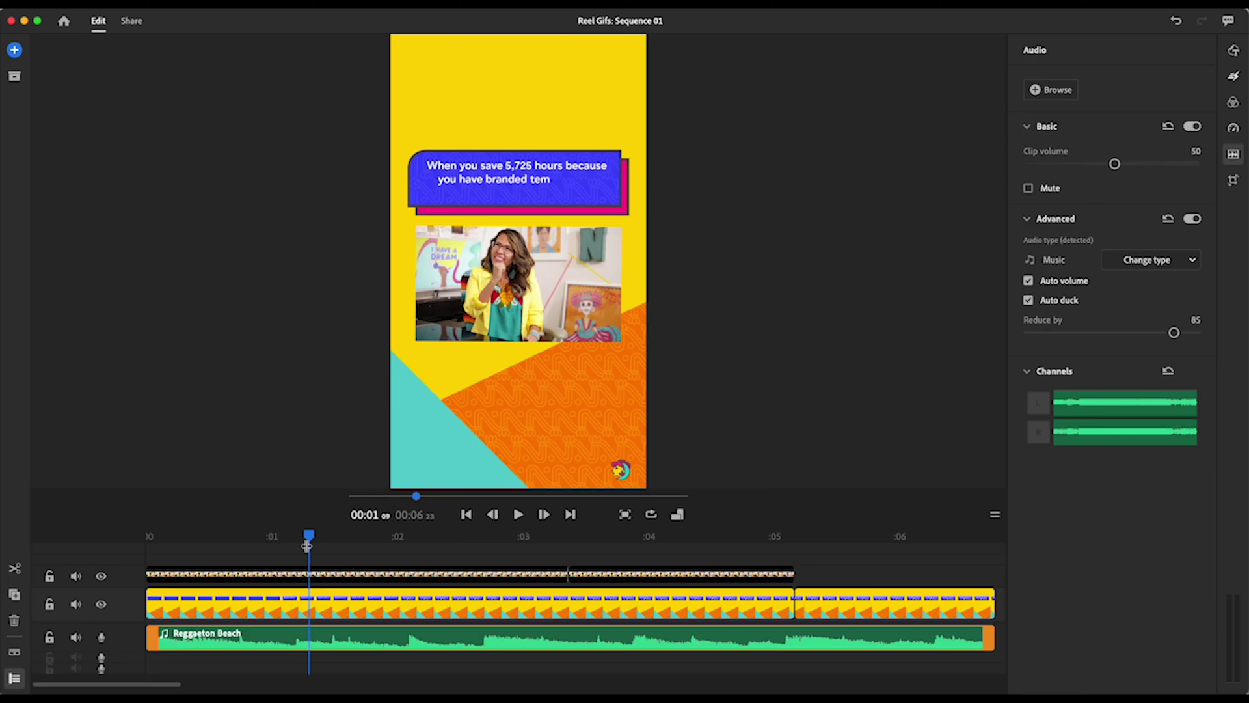
pyautogui.moveTo(309, 535); pyautogui.dragTo(774, 535)
pyautogui.click(602, 572)
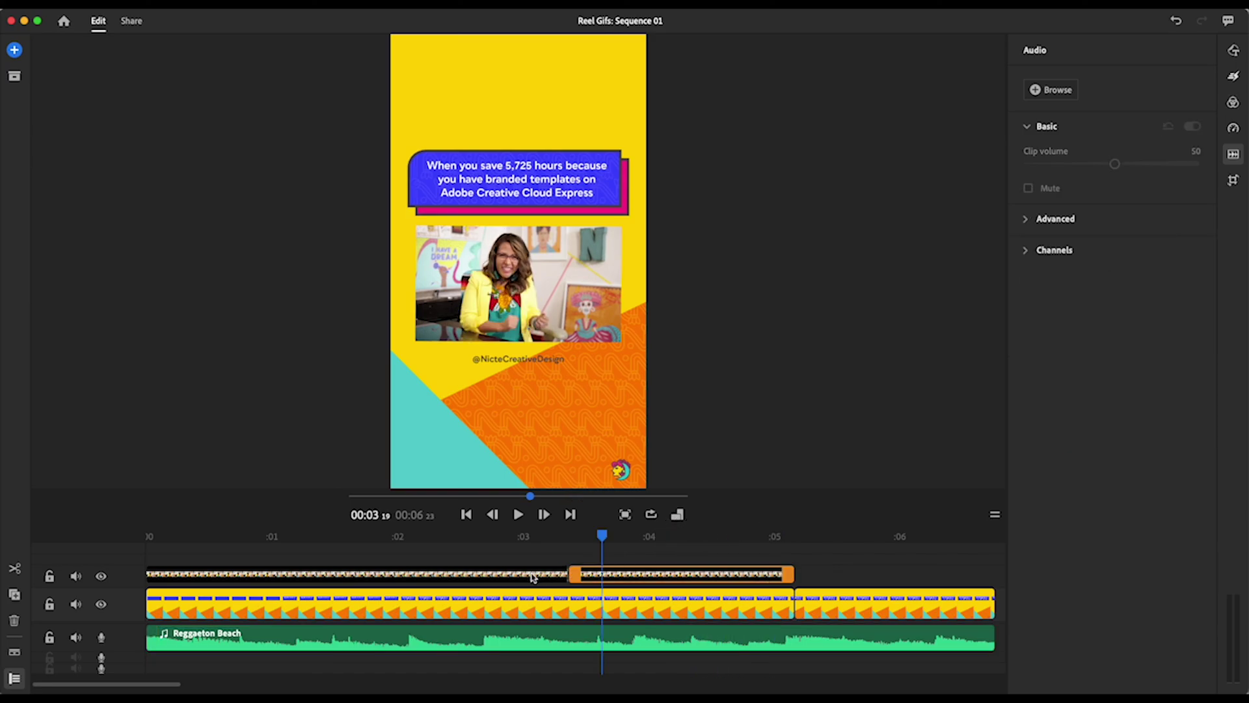
pyautogui.click(524, 574)
pyautogui.click(508, 320)
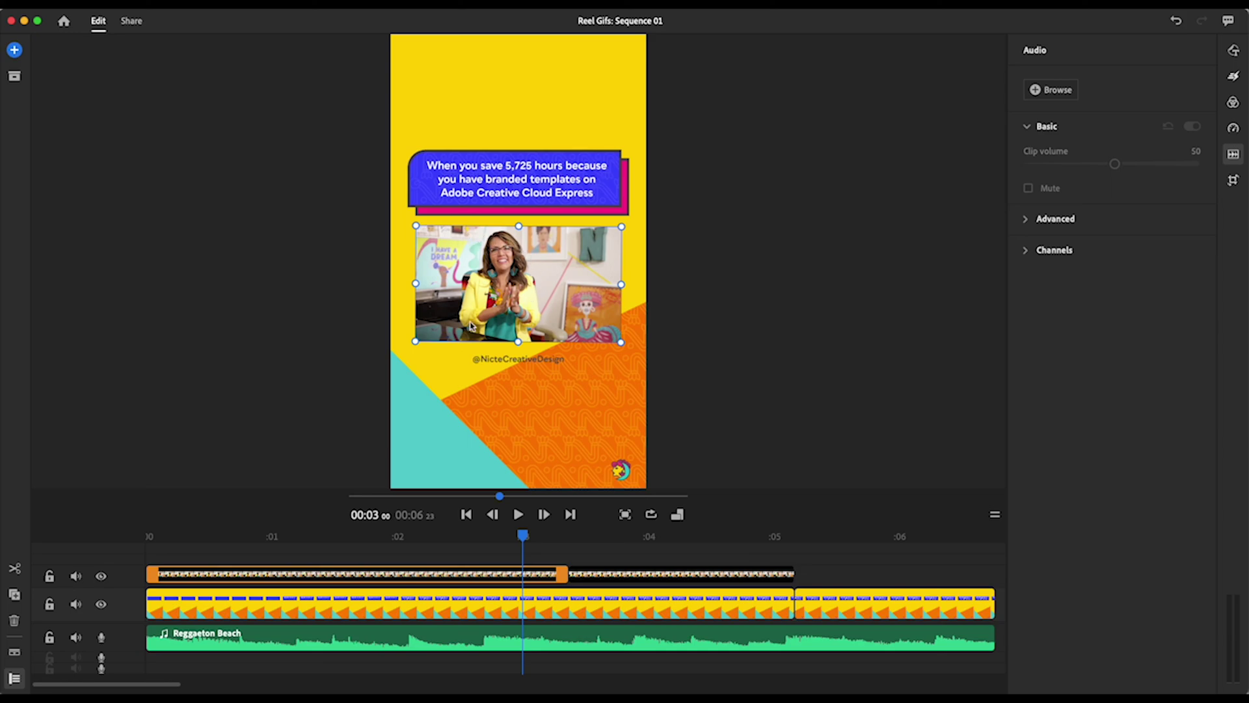
pyautogui.hscroll(3, 831, 595)
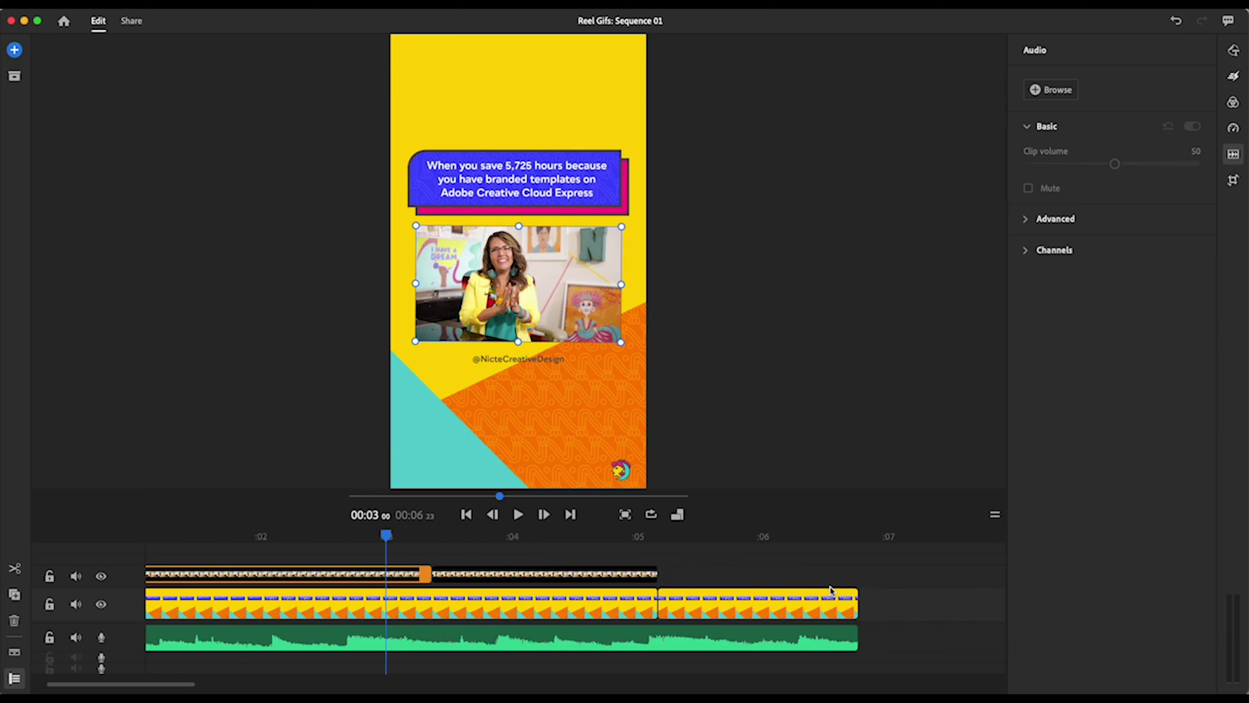